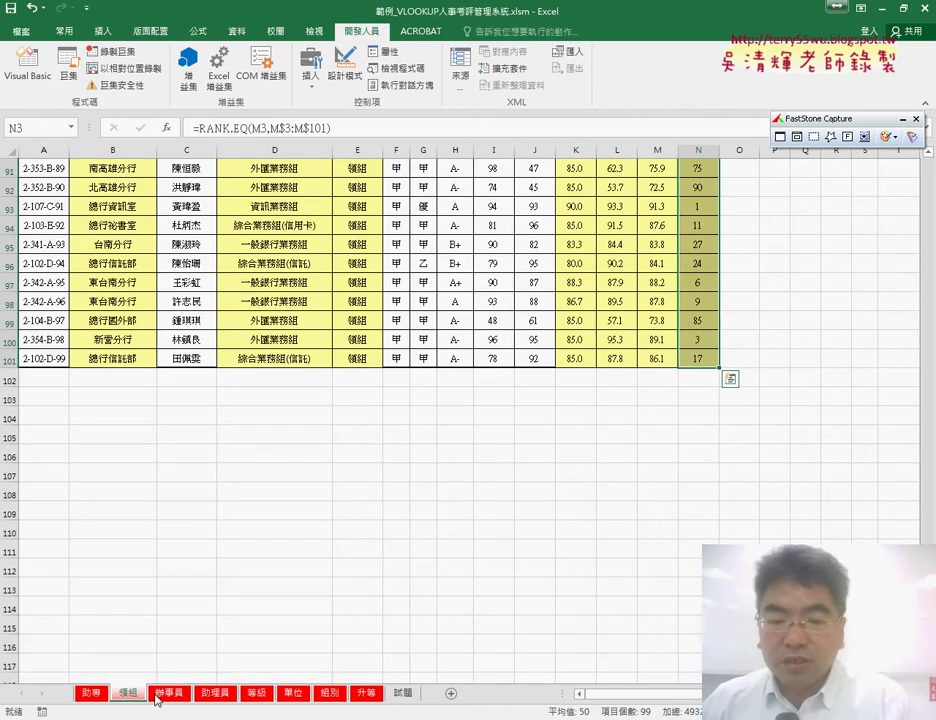
# Step: On the 助專 sheet, run the 考評 macro to fill results, then run 清除 to clear them
pyautogui.click(104, 696)
pyautogui.click(800, 200)
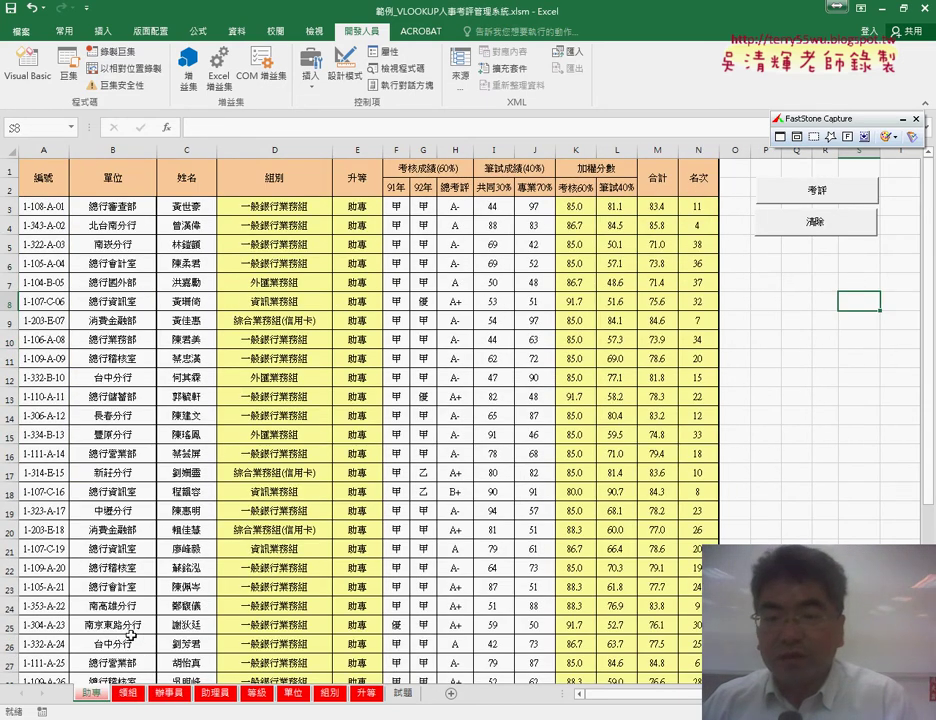
pyautogui.rightClick(825, 193)
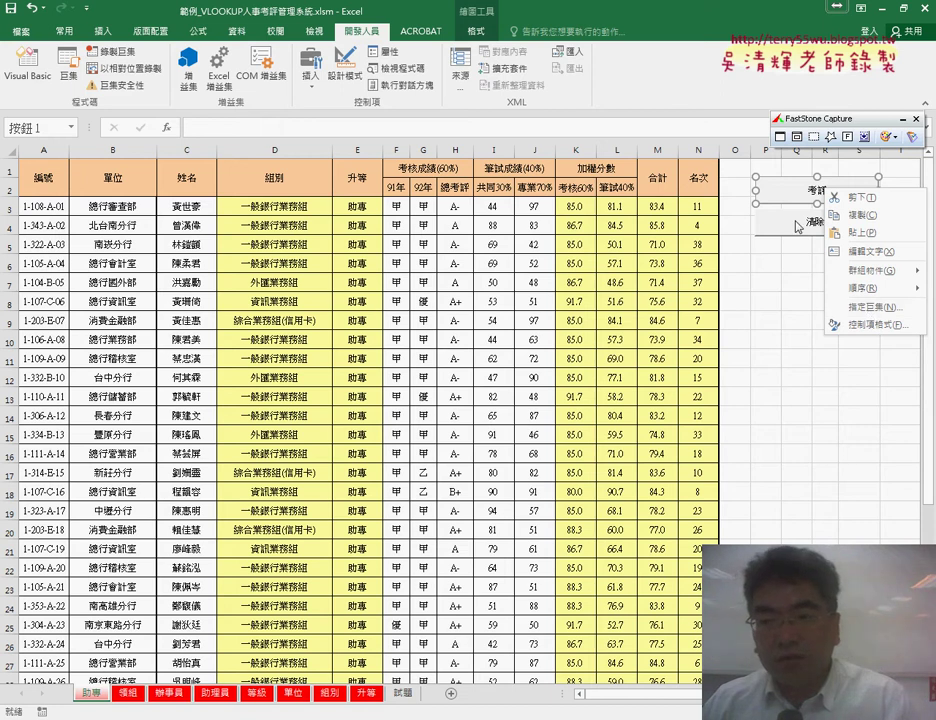
pyautogui.click(823, 240)
pyautogui.click(823, 237)
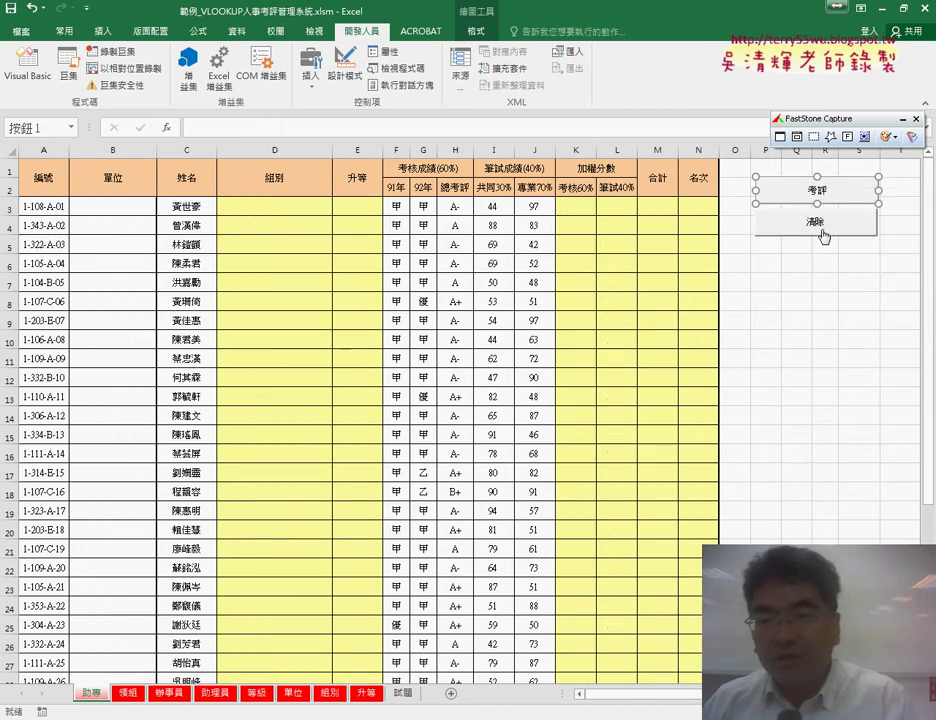
# Step: Open the 清除 macro's code from its button and add a blank line after Public Sub 清除()
pyautogui.rightClick(823, 234)
pyautogui.click(858, 350)
pyautogui.click(900, 246)
pyautogui.click(284, 138)
pyautogui.press('Return')
pyautogui.press('Return')
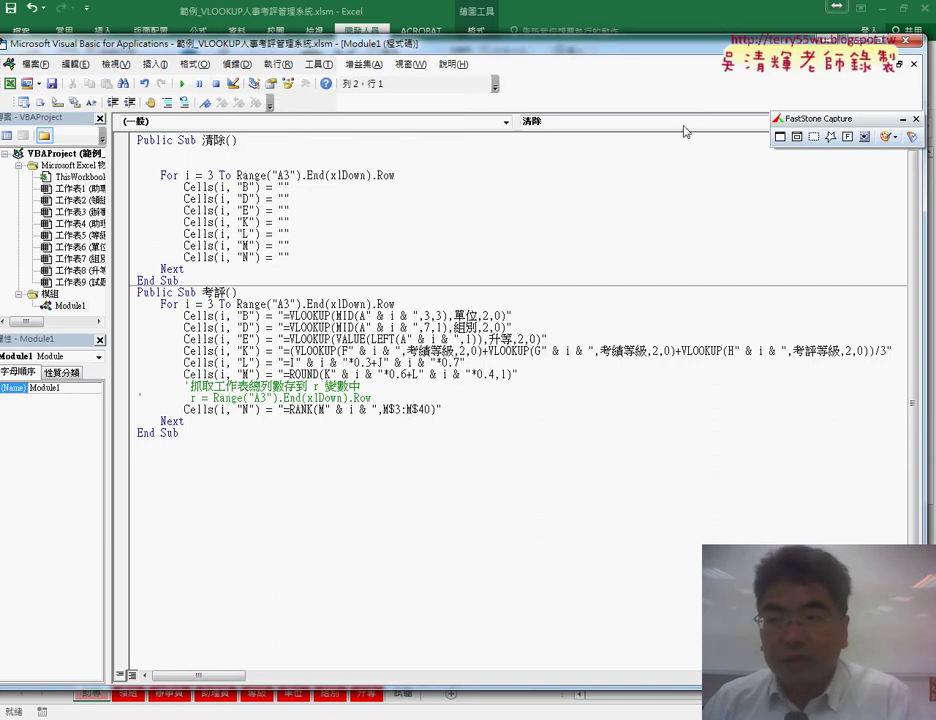
# Step: Narrow the VBA editor window and check the 領組, 辦事員, 助理員 and 助專 sheets
pyautogui.moveTo(922, 239); pyautogui.dragTo(840, 239)
pyautogui.moveTo(406, 44); pyautogui.dragTo(489, 25)
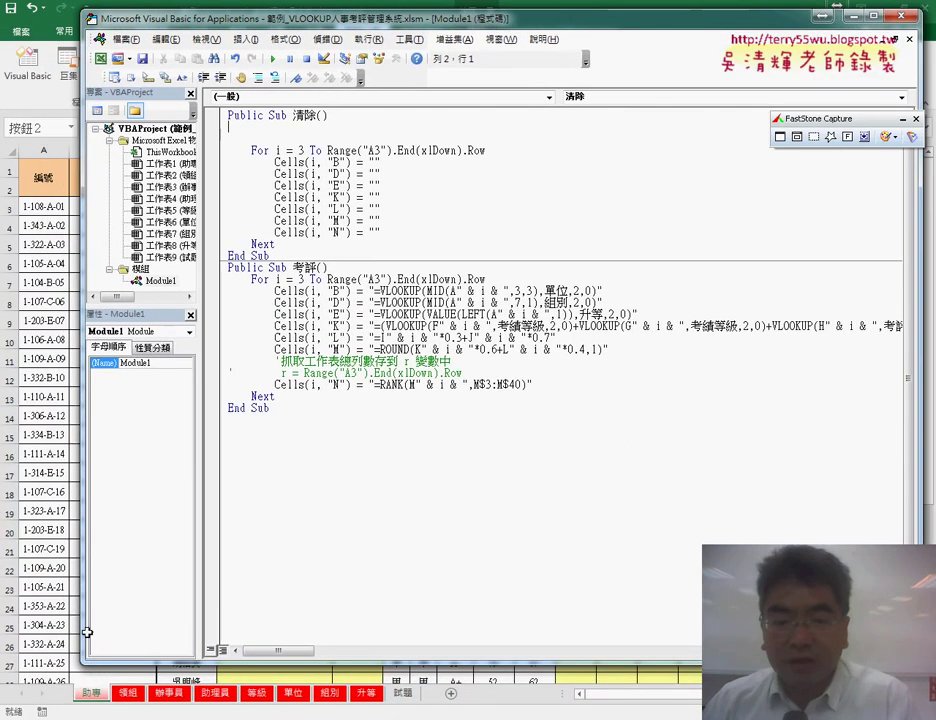
pyautogui.click(95, 695)
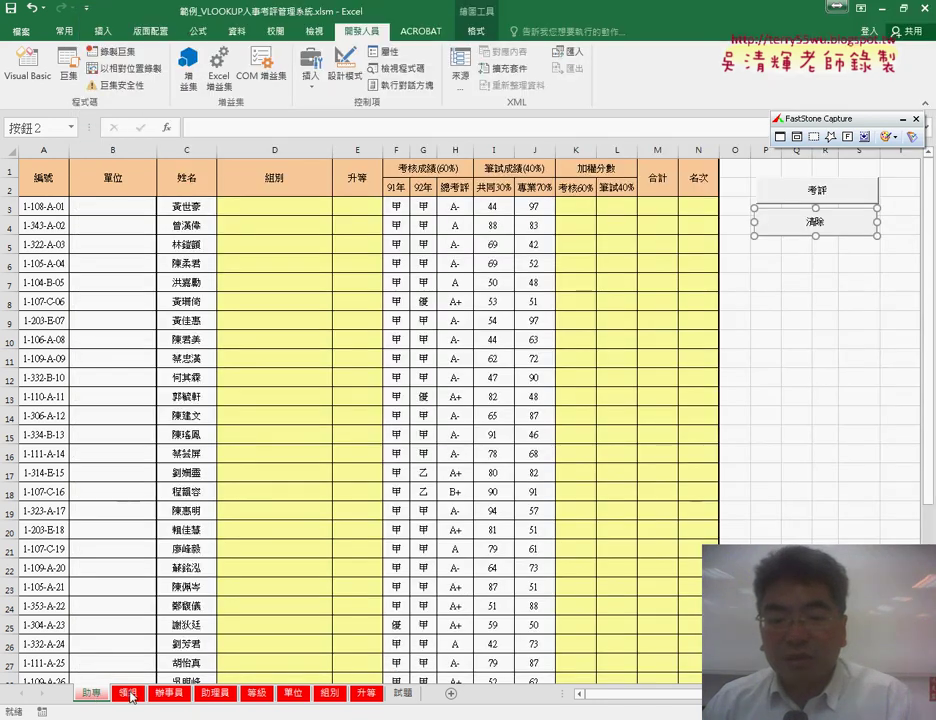
pyautogui.click(128, 693)
pyautogui.click(170, 693)
pyautogui.click(215, 693)
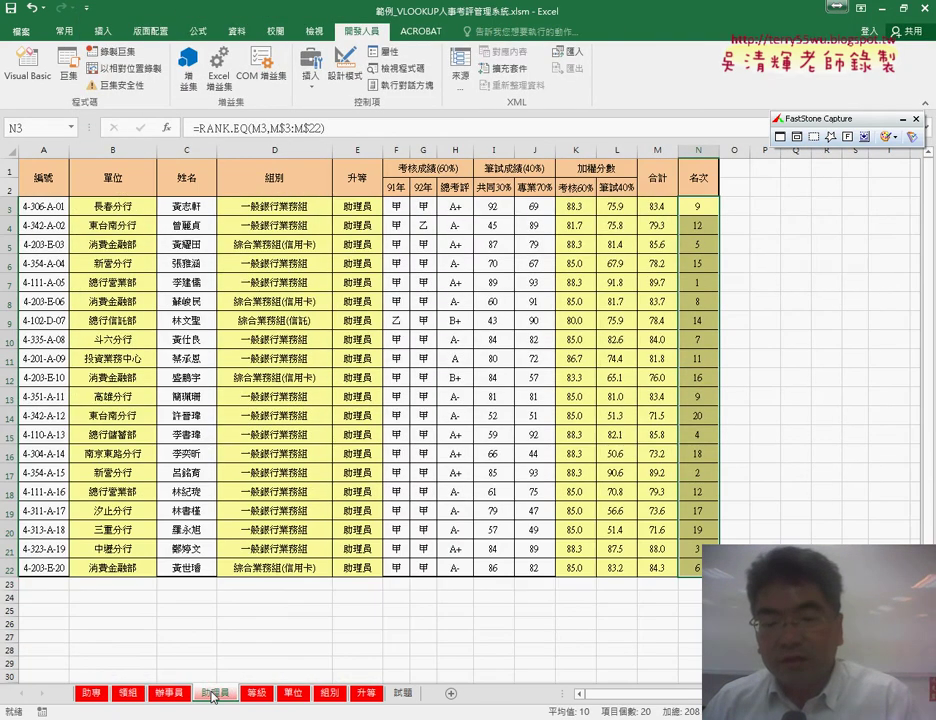
pyautogui.click(91, 693)
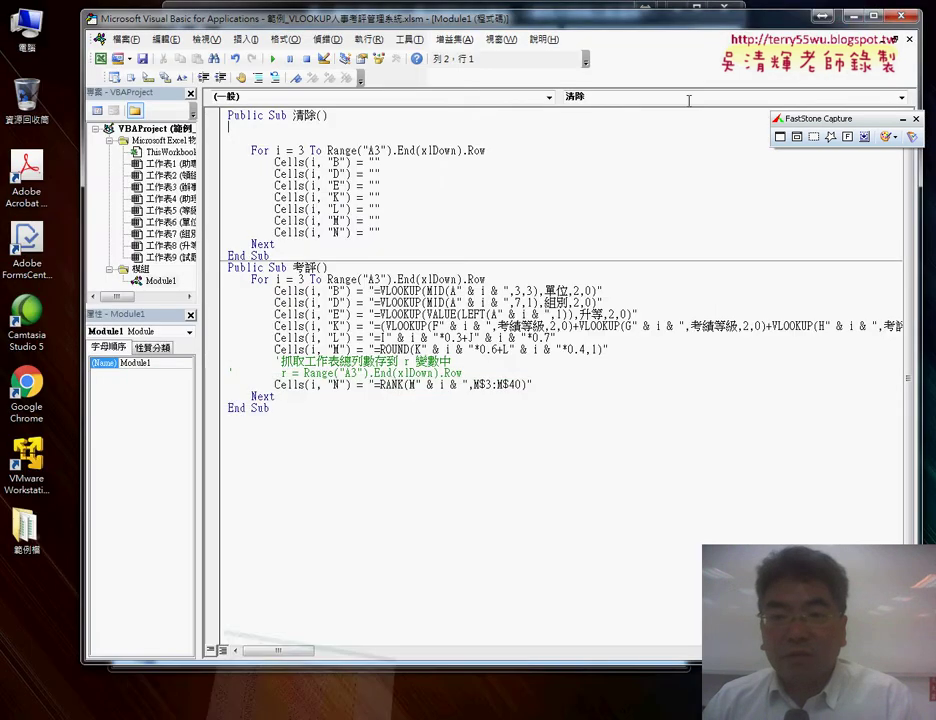
# Step: Add a Sheets(1).Select line at the top of the 清除 macro
pyautogui.click(305, 138)
pyautogui.write('h')
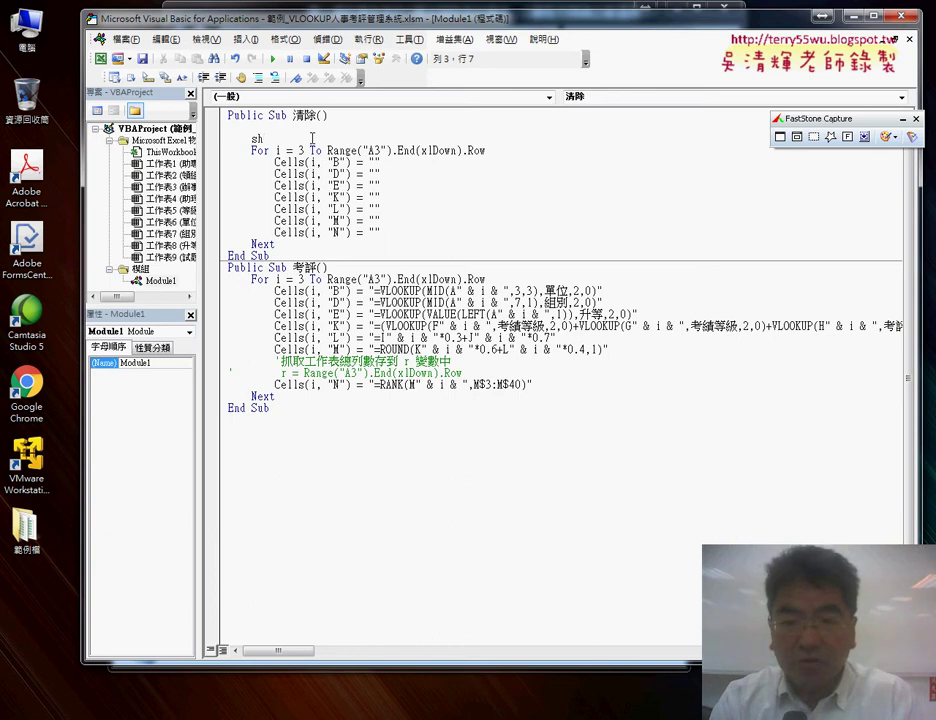
pyautogui.write('eets')
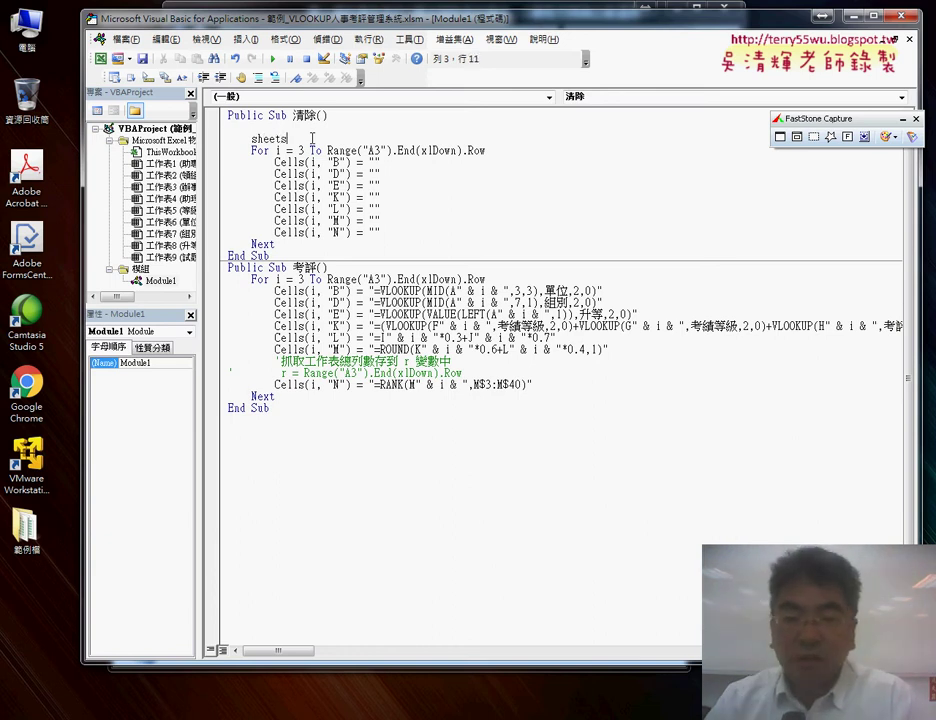
pyautogui.write('(')
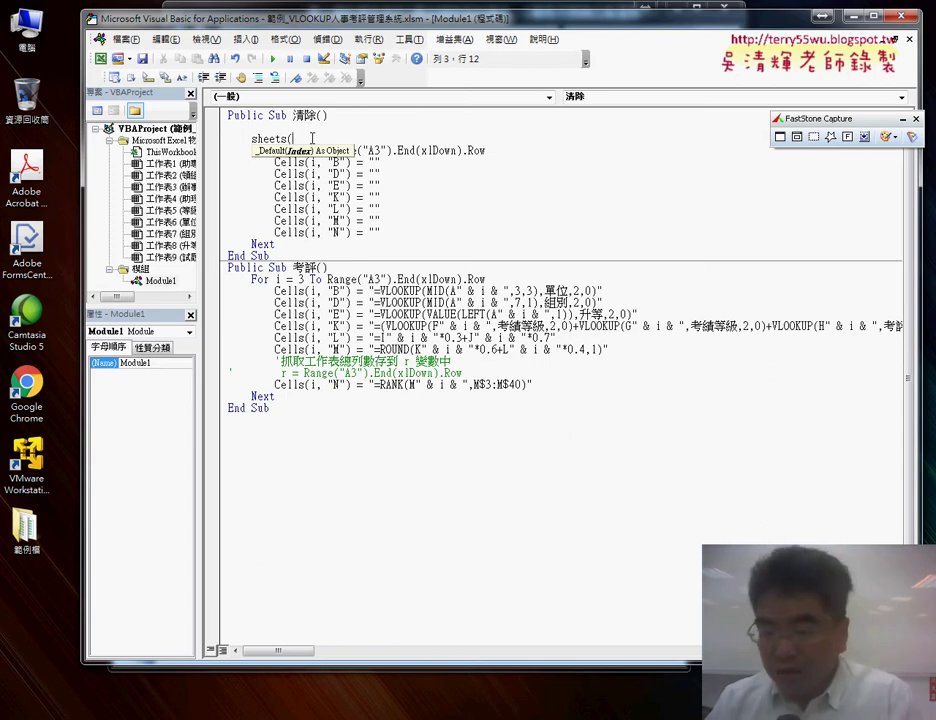
pyautogui.write('1)')
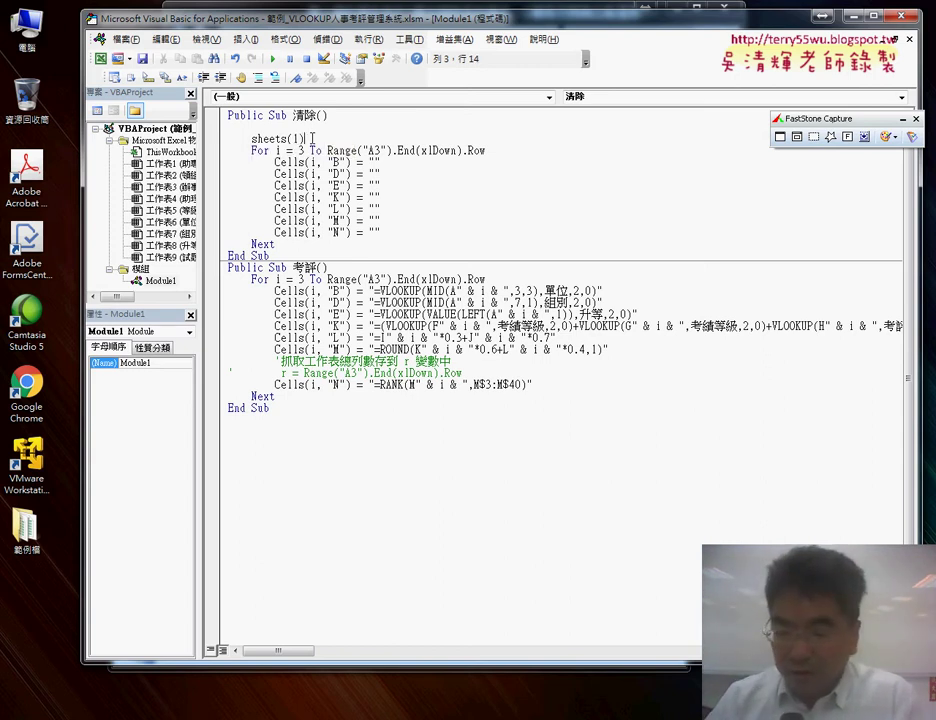
pyautogui.write('.Select')
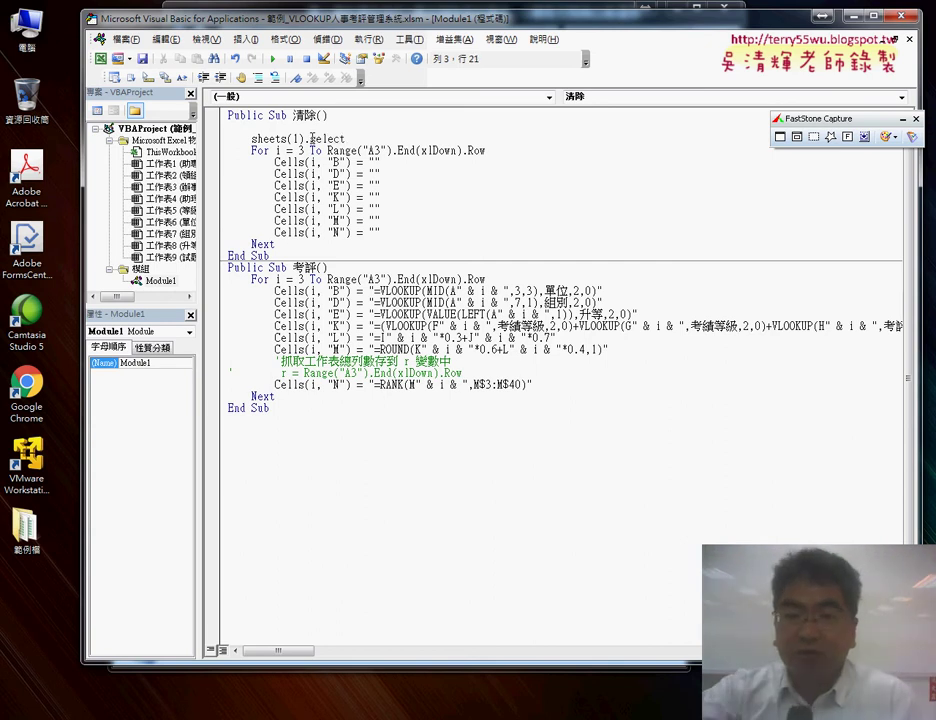
pyautogui.press('Return')
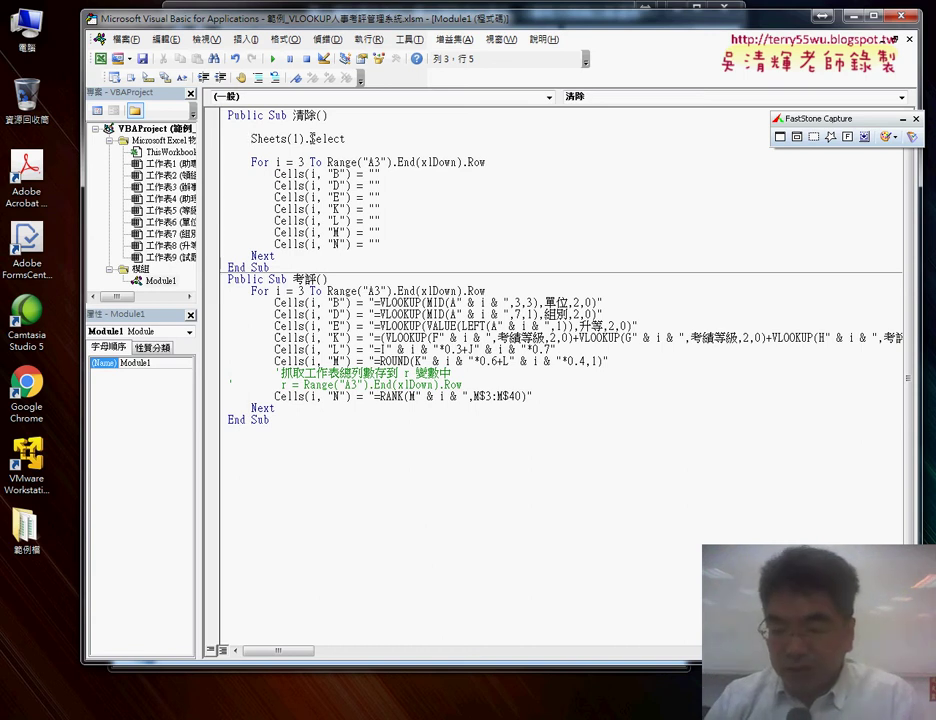
pyautogui.hotkey('shift', 'End')
# Step: Insert For s = 1 To 4 above the indented Sheets line and change it to Sheets(s).Select
pyautogui.press('Home')
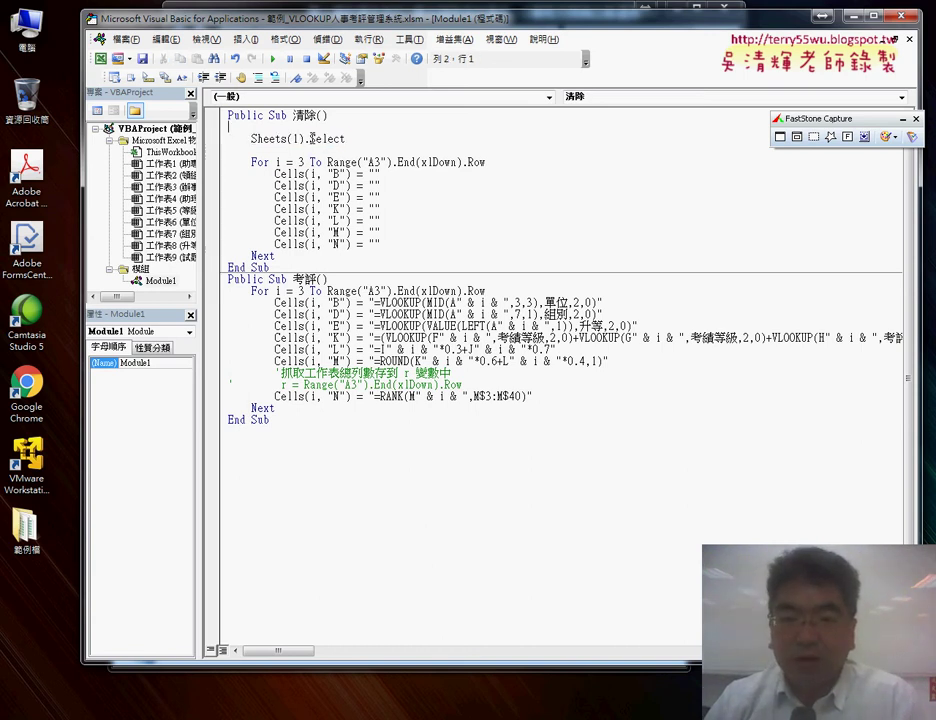
pyautogui.write('for ')
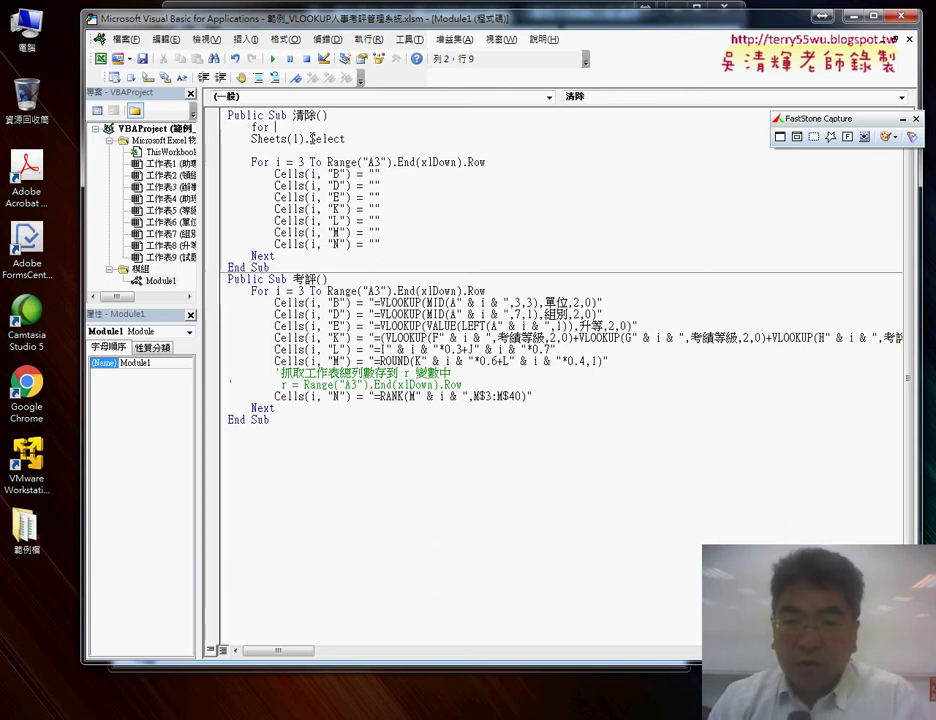
pyautogui.write('s')
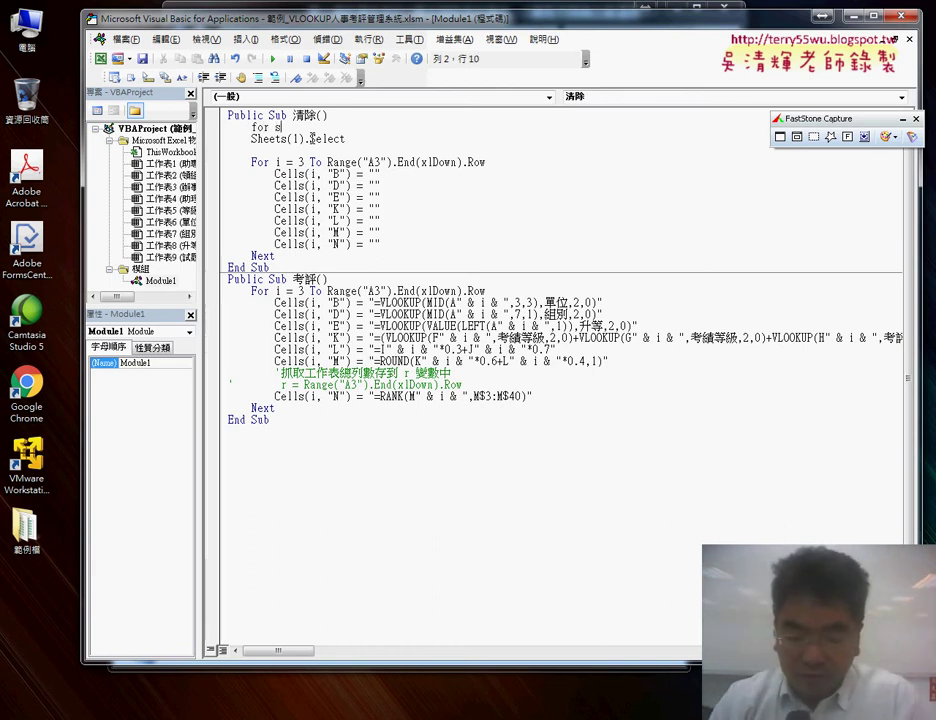
pyautogui.write('=1 to ')
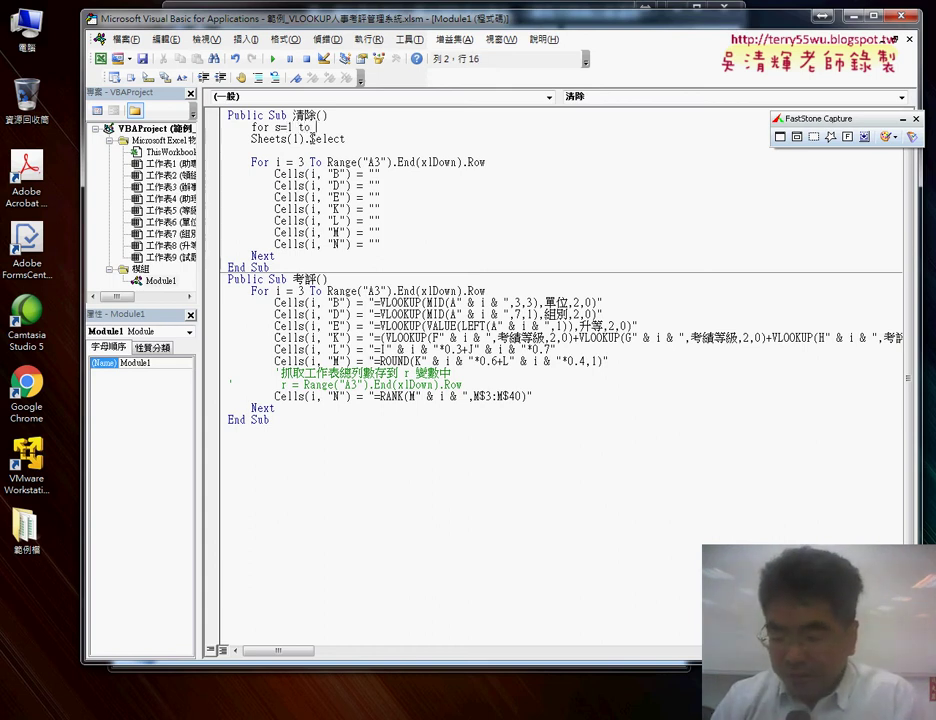
pyautogui.write('4')
pyautogui.press('Down')
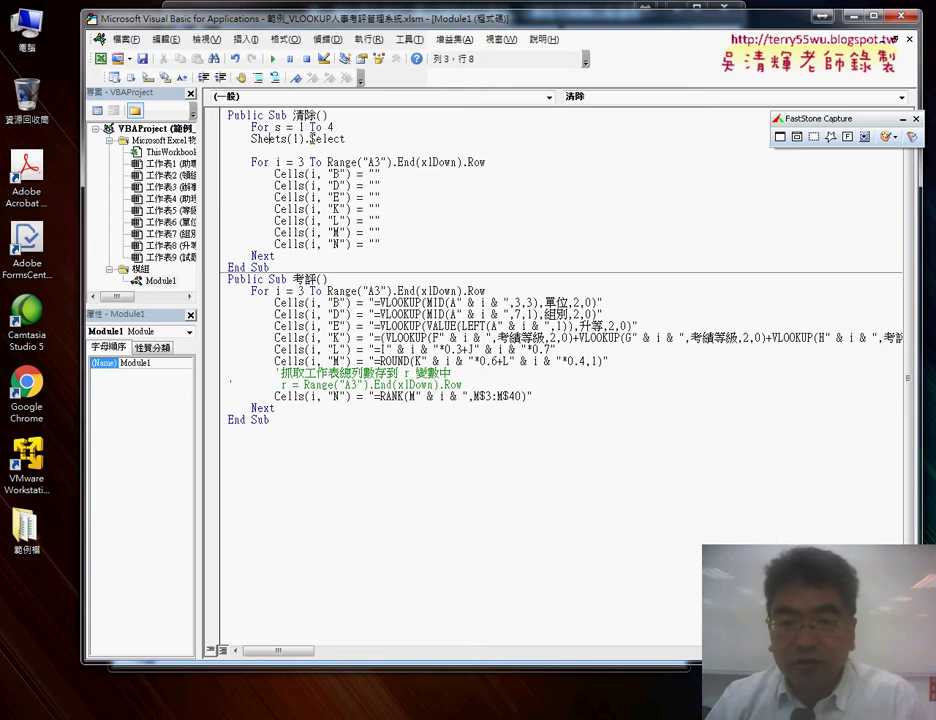
pyautogui.press('Tab')
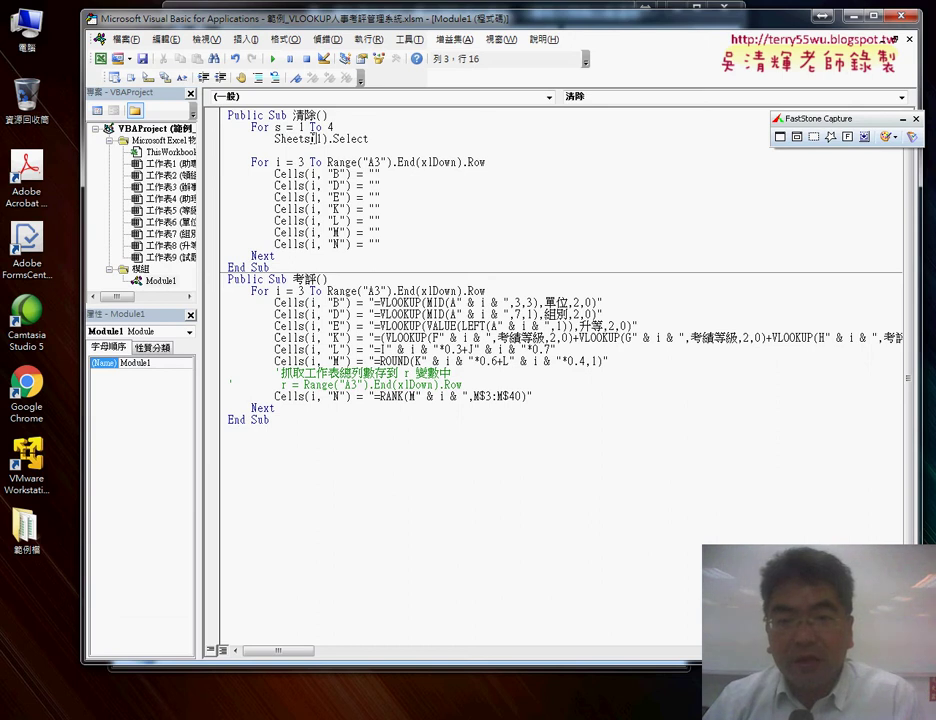
pyautogui.press('Delete')
pyautogui.write('s')
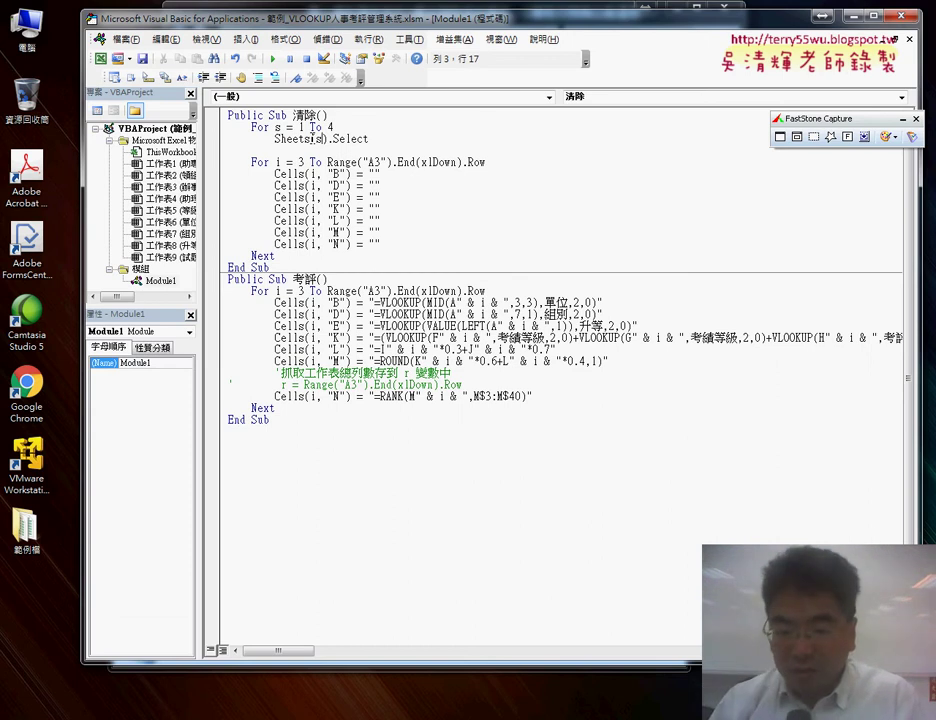
# Step: Rejoin the accidentally split Sheets(s).Select line and close the loop with Next
pyautogui.press('Return')
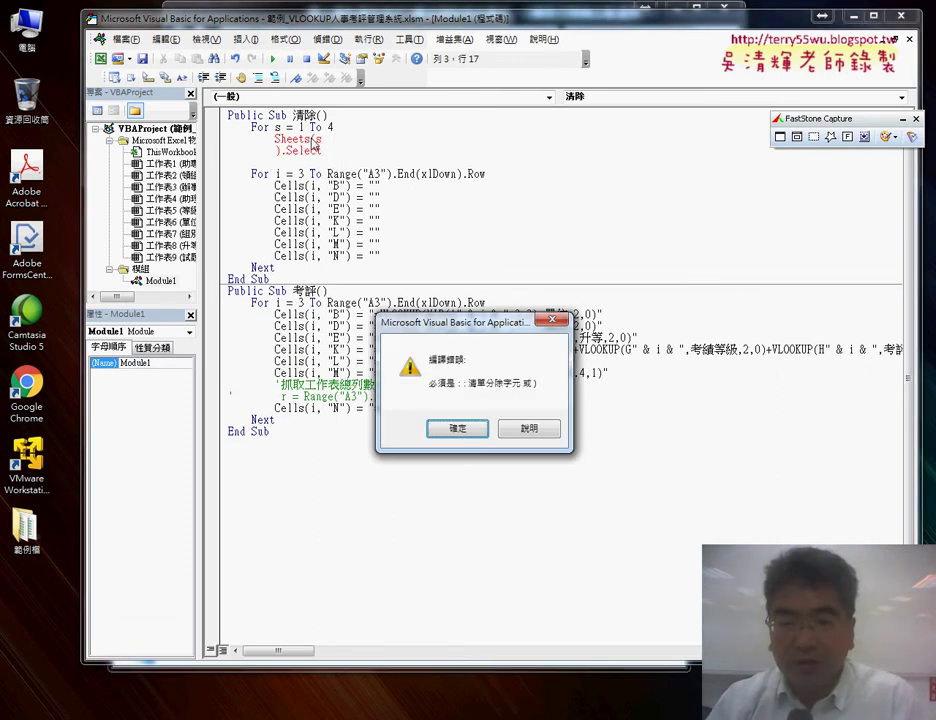
pyautogui.press('Return')
pyautogui.press('Delete')
pyautogui.press('Delete')
pyautogui.press('Delete')
pyautogui.press('Delete')
pyautogui.press('Delete')
pyautogui.press('Delete')
pyautogui.press('Delete')
pyautogui.press('Delete')
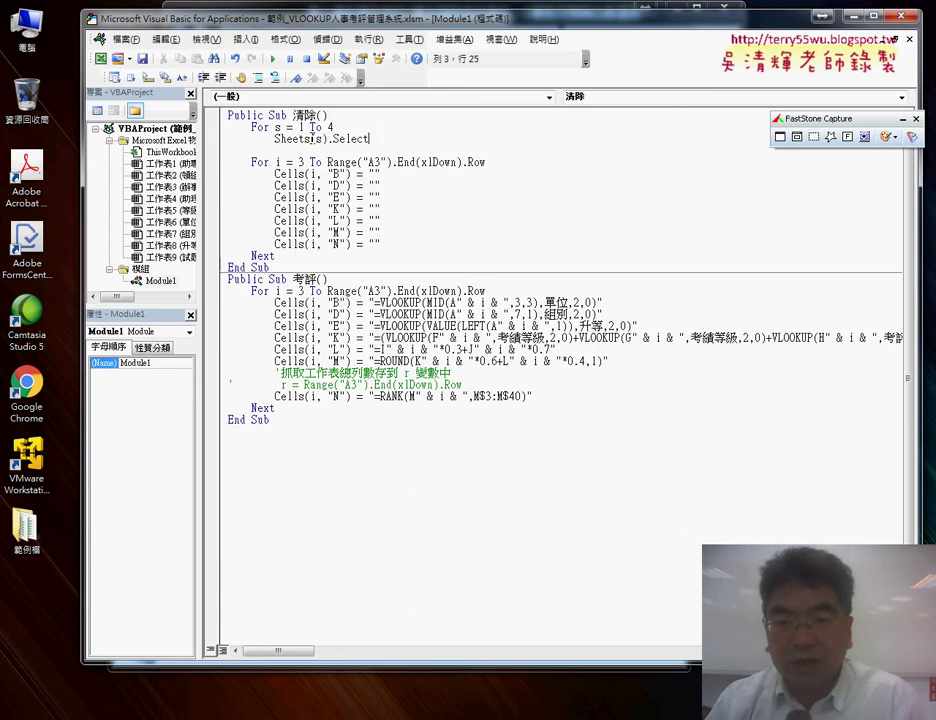
pyautogui.press('Return')
pyautogui.write('n')
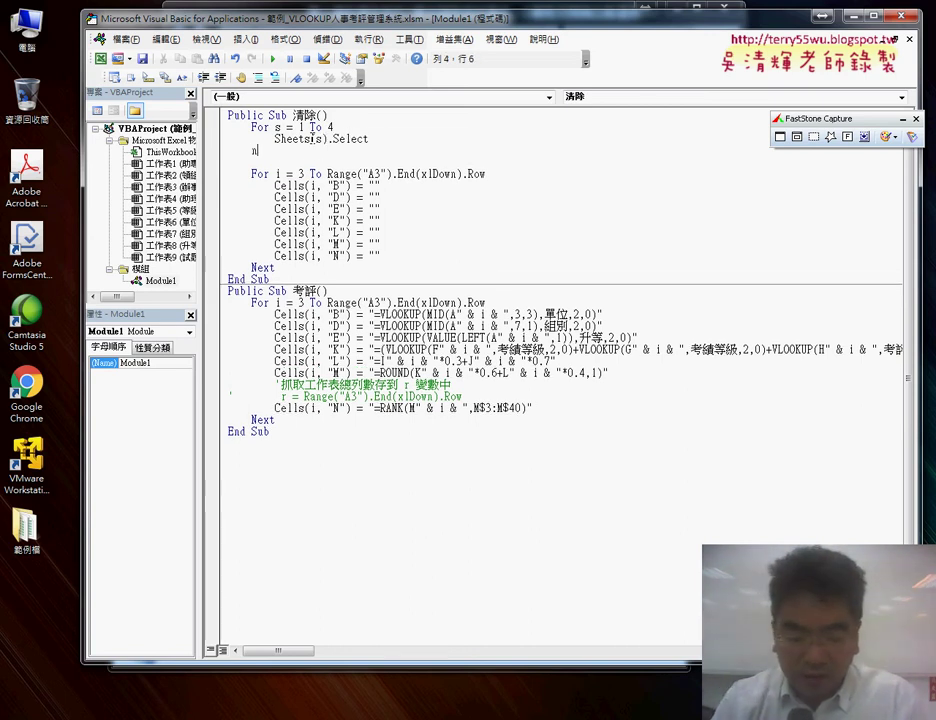
pyautogui.write('ext')
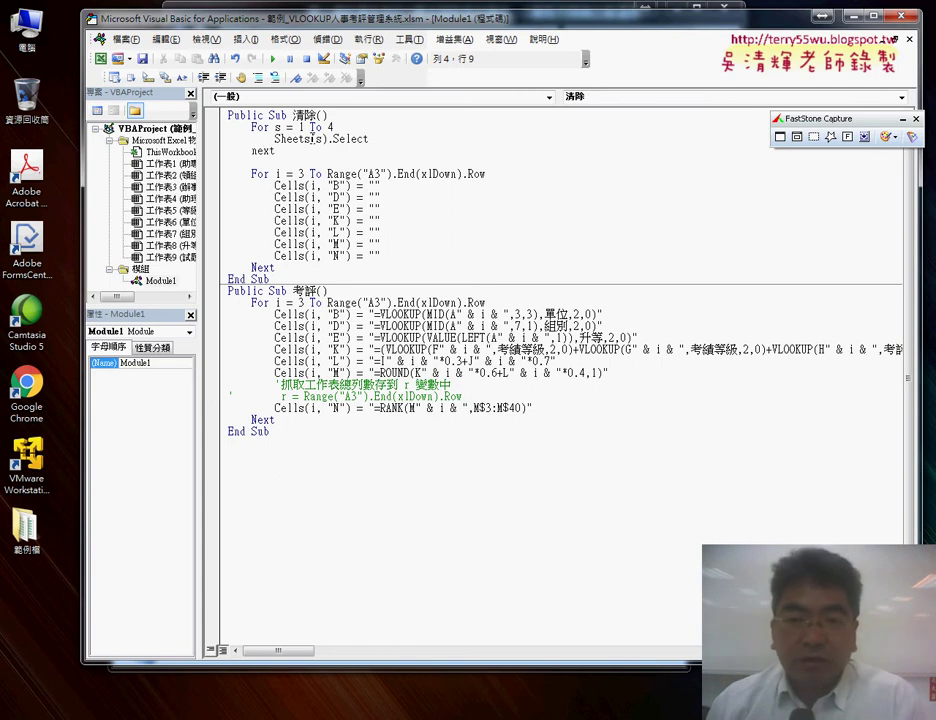
pyautogui.click(280, 146)
pyautogui.click(303, 141)
pyautogui.click(262, 149)
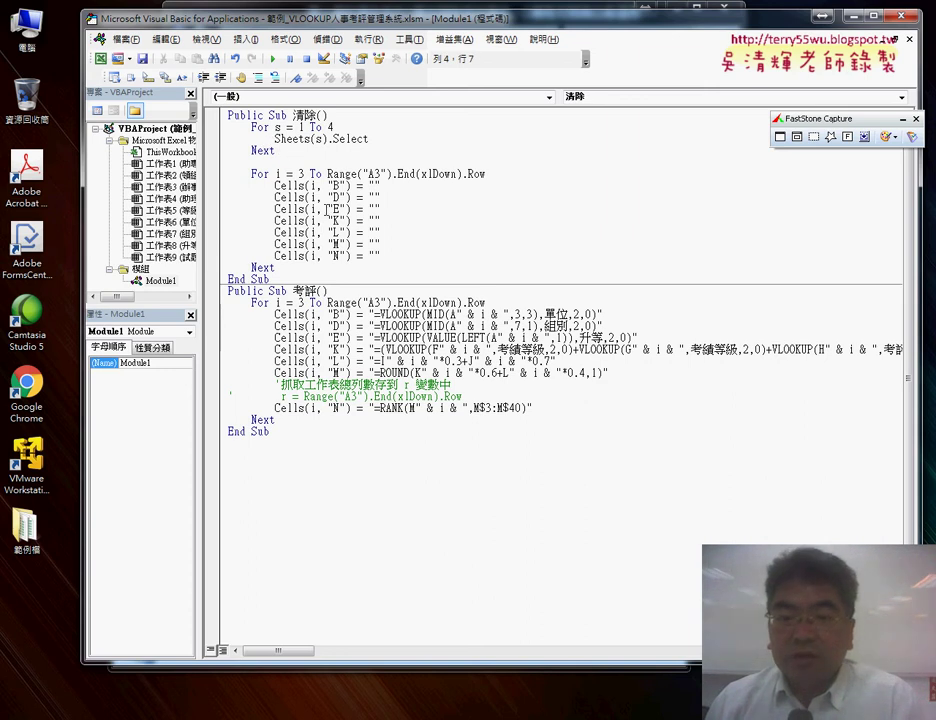
# Step: Move the For i … Next clearing loop under Sheets(s).Select, indent it, and remove the blank line before End Sub
pyautogui.moveTo(296, 266); pyautogui.dragTo(229, 174)
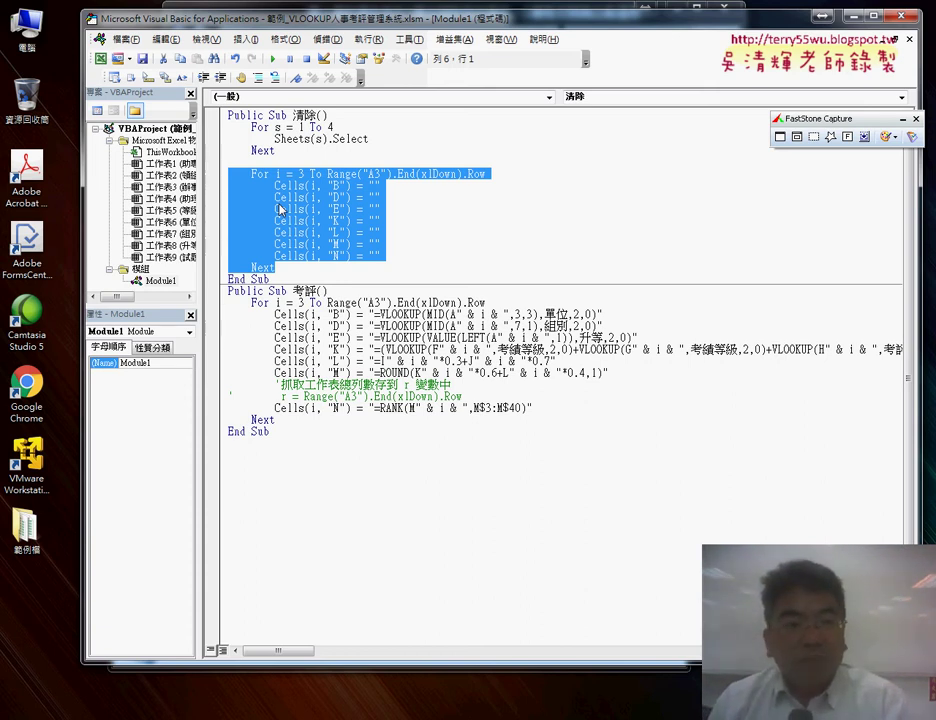
pyautogui.click(376, 139)
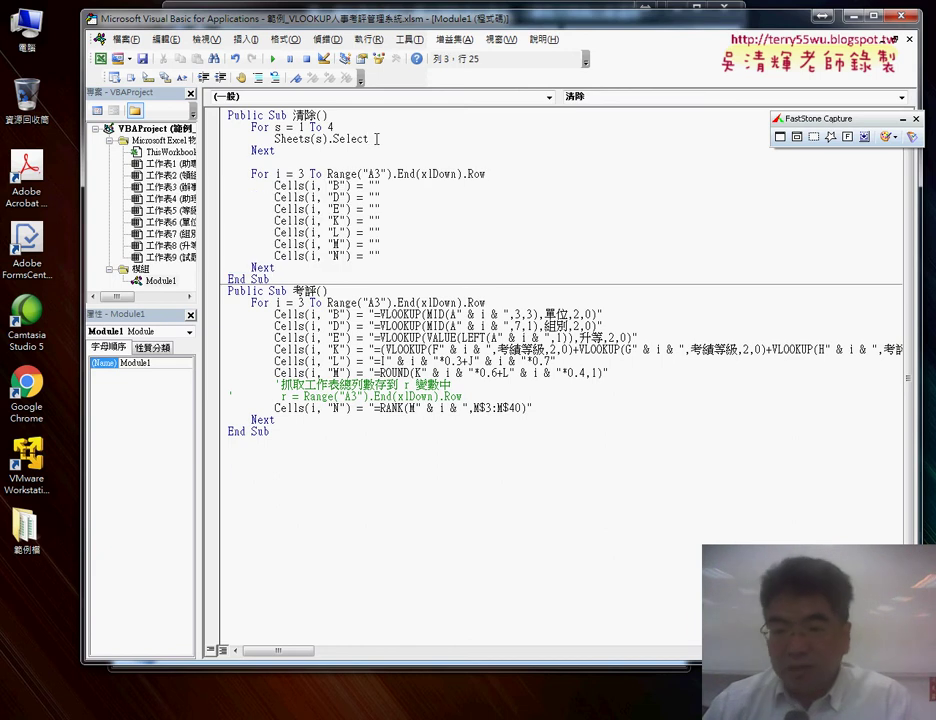
pyautogui.press('Return')
pyautogui.moveTo(275, 279)
pyautogui.mouseDown()
pyautogui.moveTo(209, 187)
pyautogui.moveTo(226, 150)
pyautogui.mouseUp()
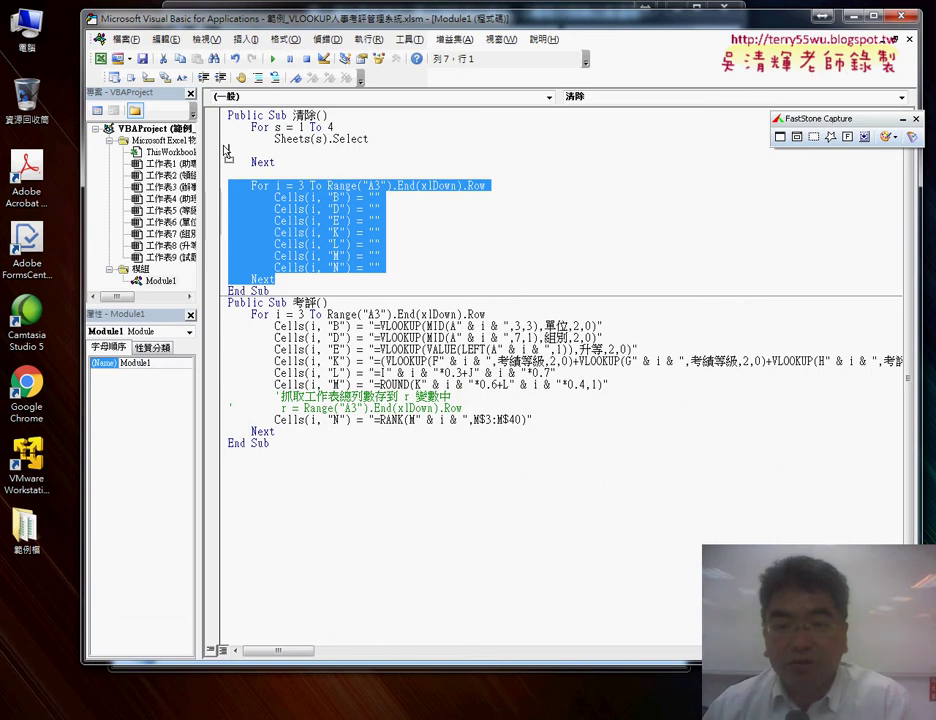
pyautogui.moveTo(275, 244); pyautogui.dragTo(226, 152)
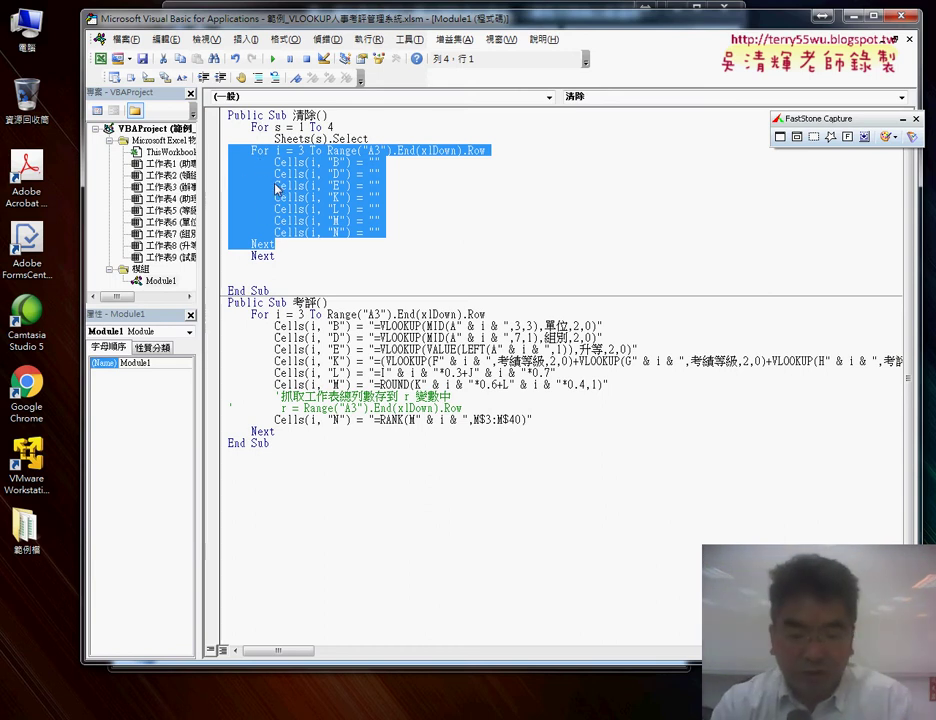
pyautogui.press('Tab')
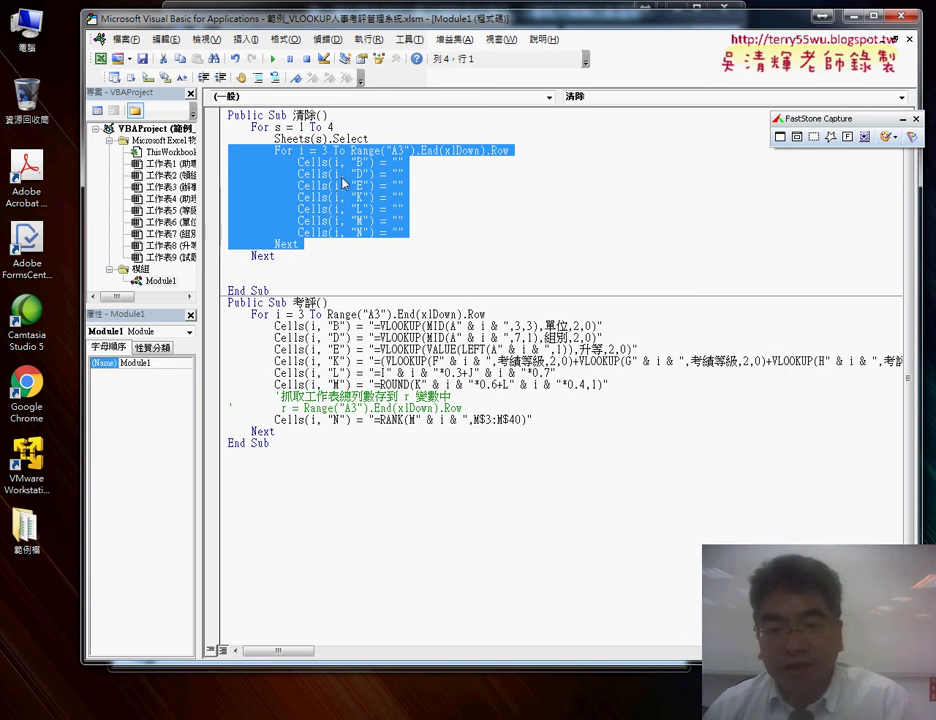
pyautogui.click(336, 258)
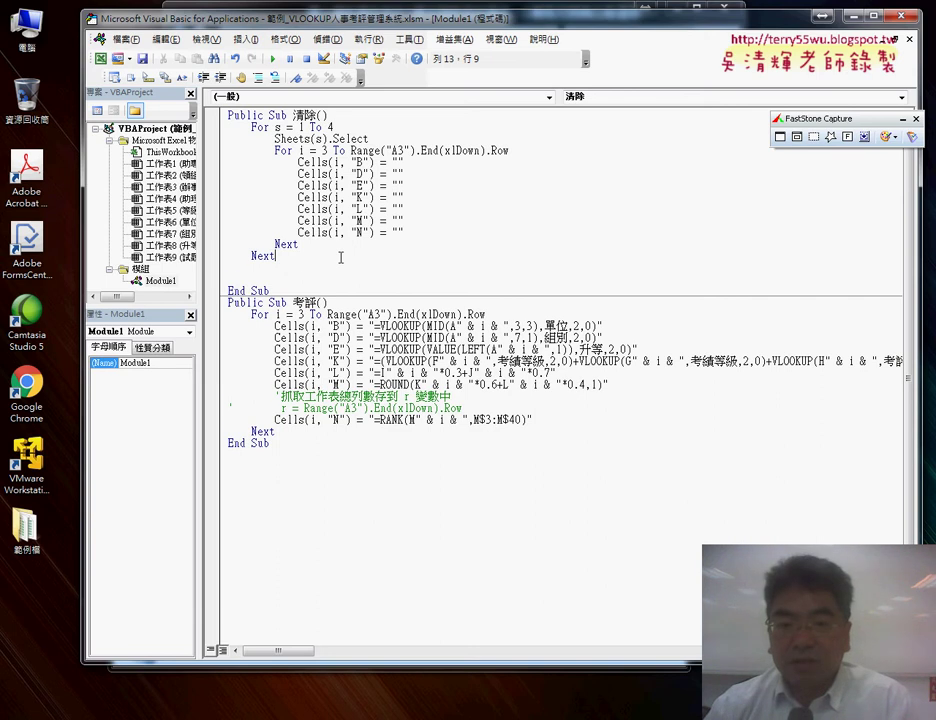
pyautogui.press('Delete')
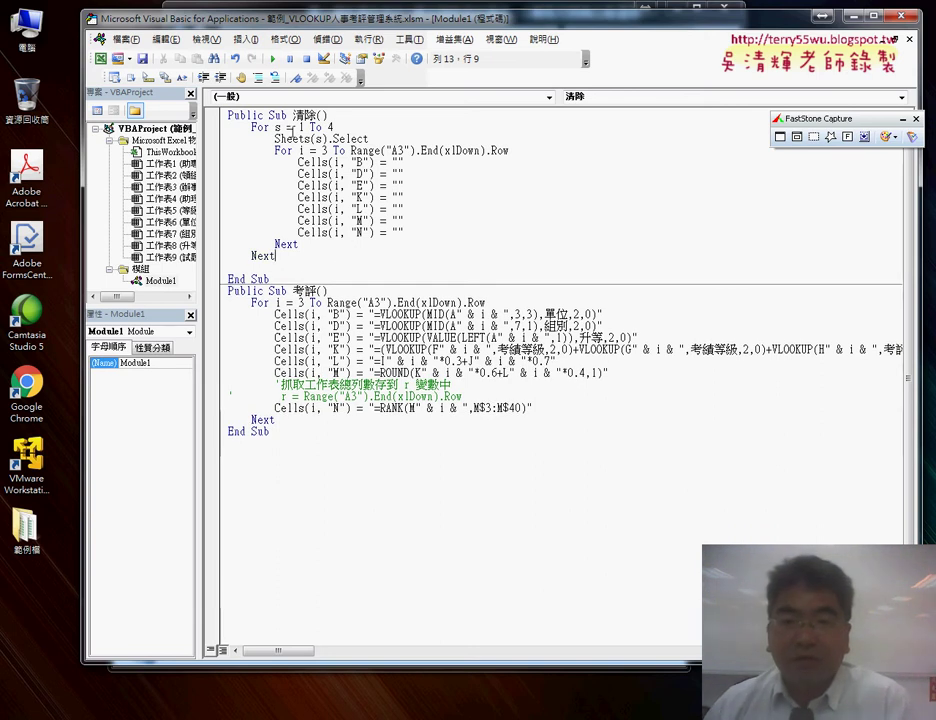
# Step: Copy Sheets(s).Select below the outer Next, indent it, and change it to Sheets(1).Select
pyautogui.doubleClick(278, 128)
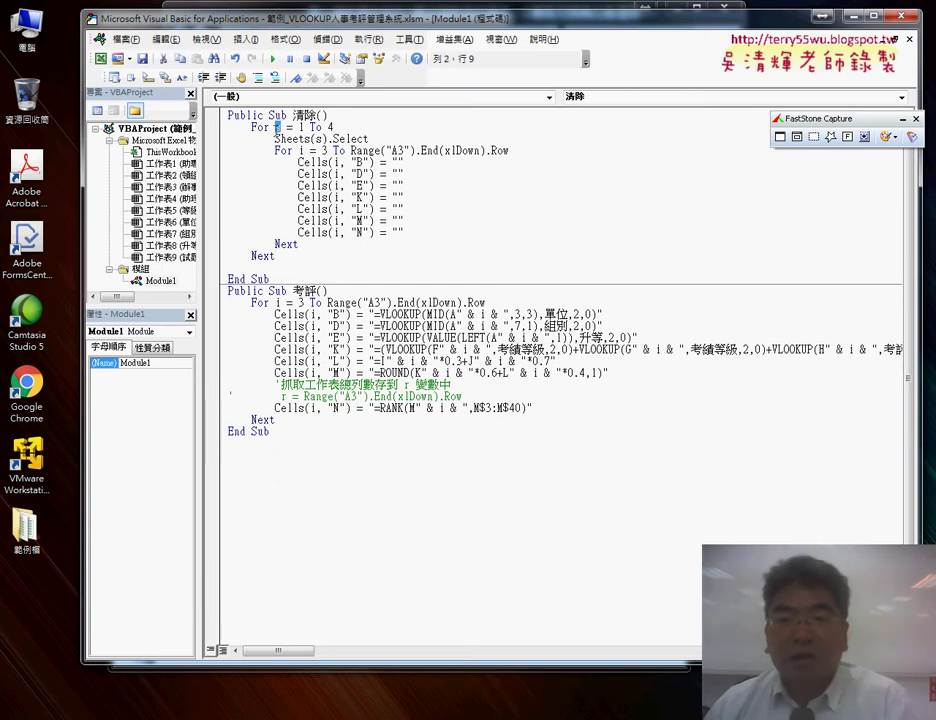
pyautogui.doubleClick(318, 139)
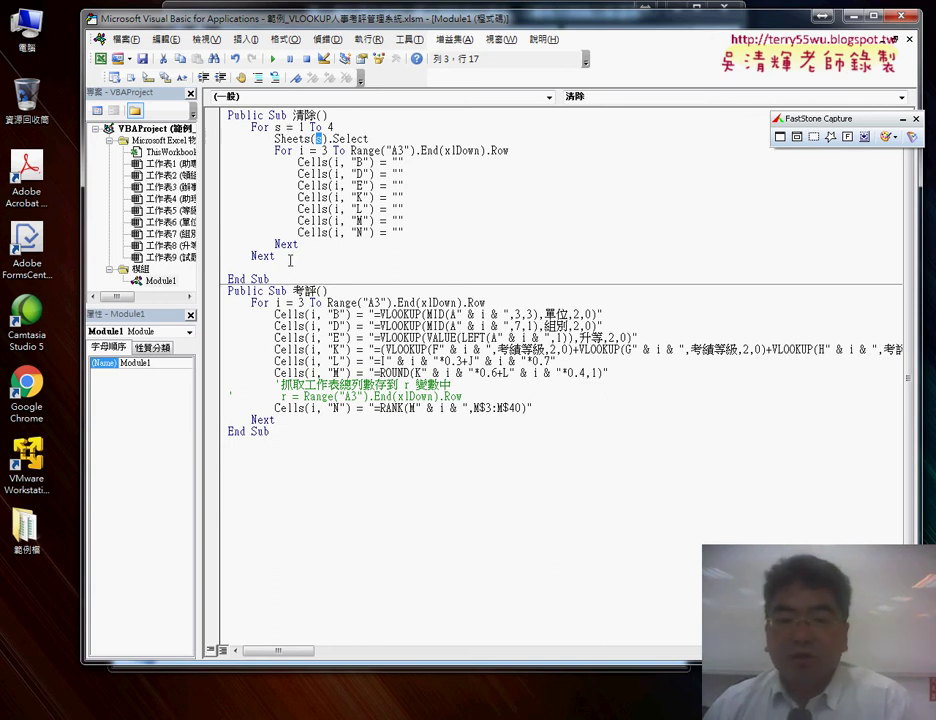
pyautogui.doubleClick(330, 127)
pyautogui.moveTo(370, 139); pyautogui.dragTo(286, 139)
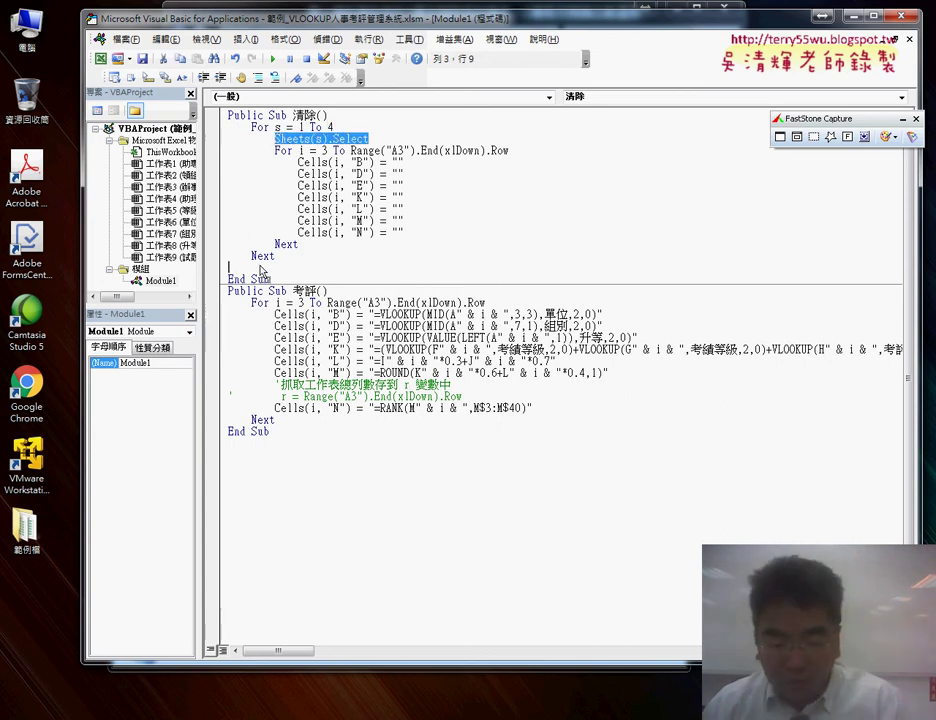
pyautogui.moveTo(261, 271); pyautogui.dragTo(260, 268)
pyautogui.click(229, 268)
pyautogui.press('Tab')
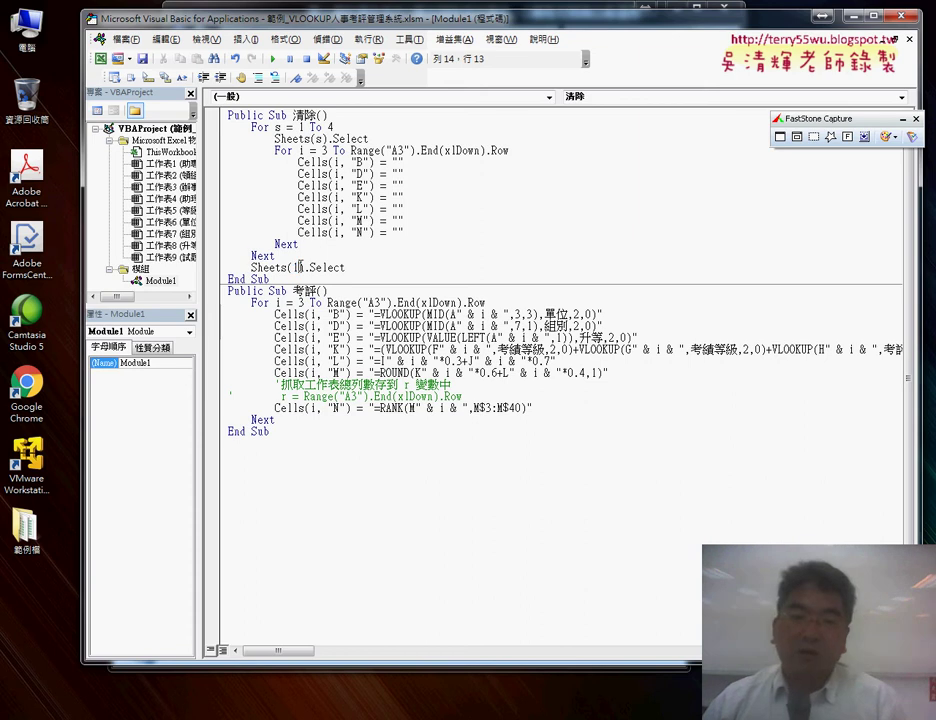
pyautogui.press('BackSpace')
pyautogui.write('1')
pyautogui.doubleClick(329, 127)
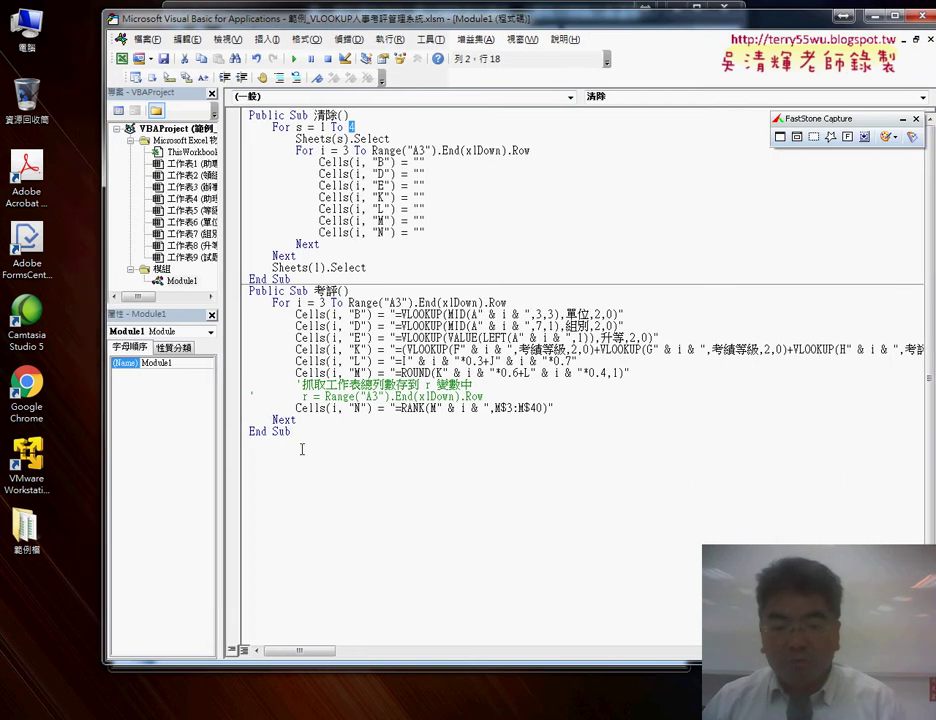
pyautogui.moveTo(203, 690)
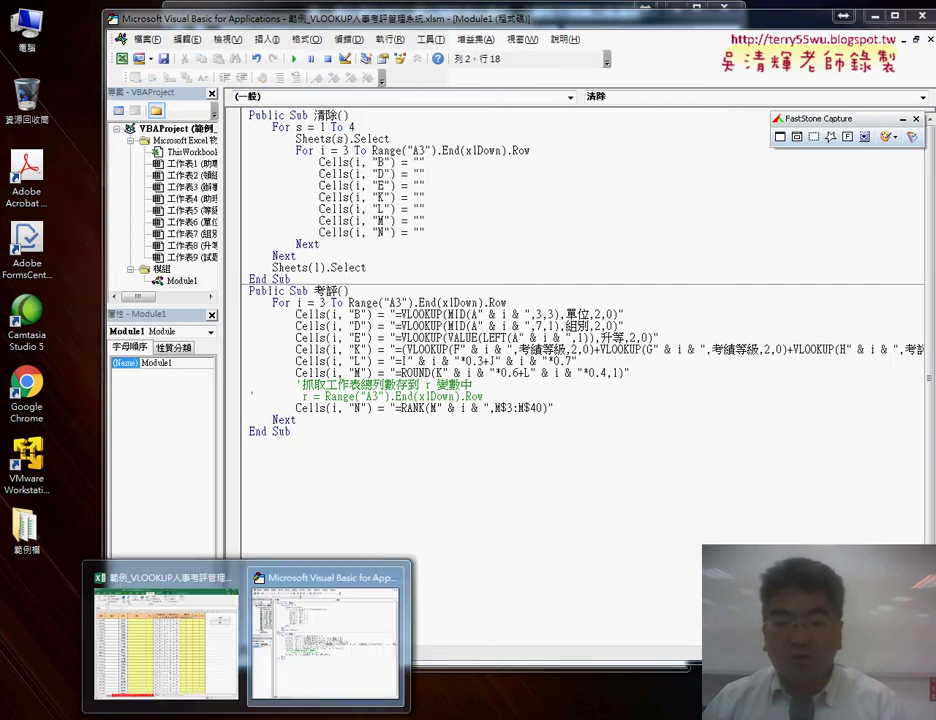
# Step: Run the 考評 button on the 助專 sheet to refill its columns, then return to the editor
pyautogui.click(203, 664)
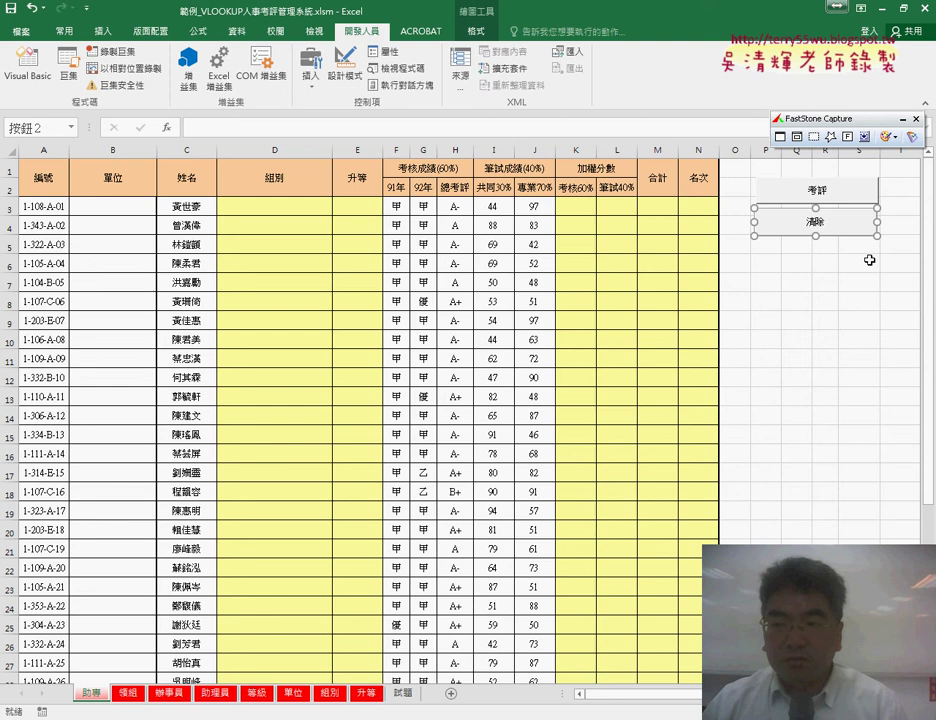
pyautogui.click(862, 281)
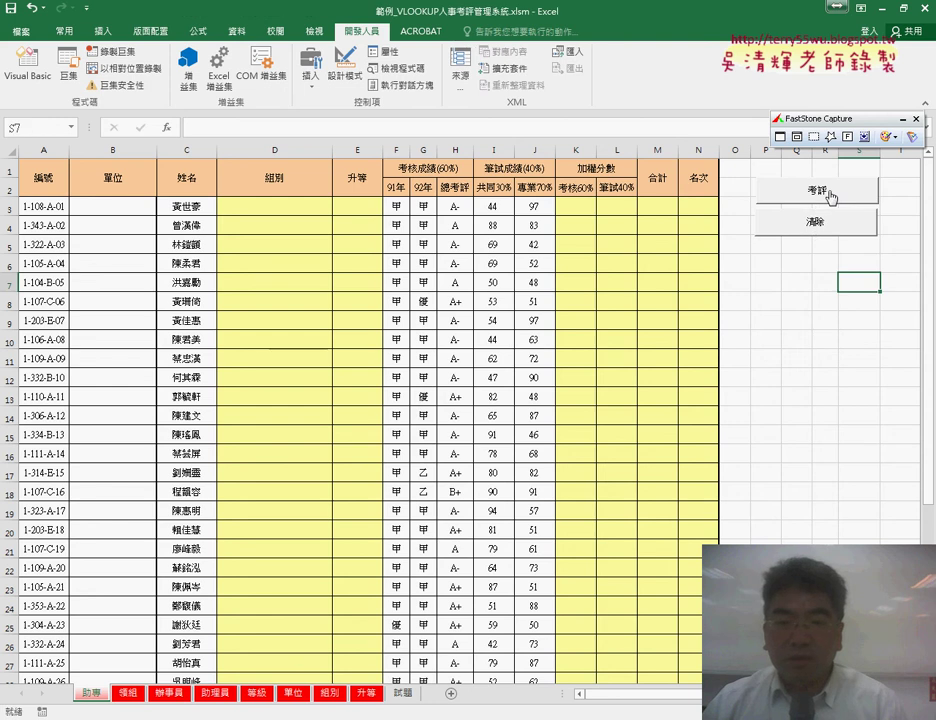
pyautogui.click(816, 190)
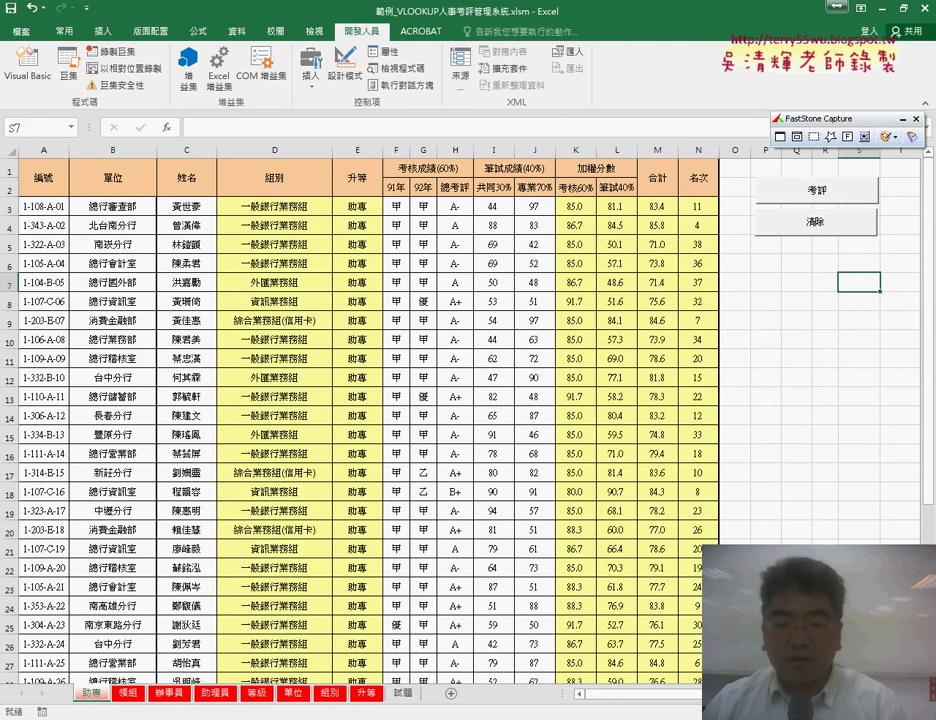
pyautogui.click(320, 611)
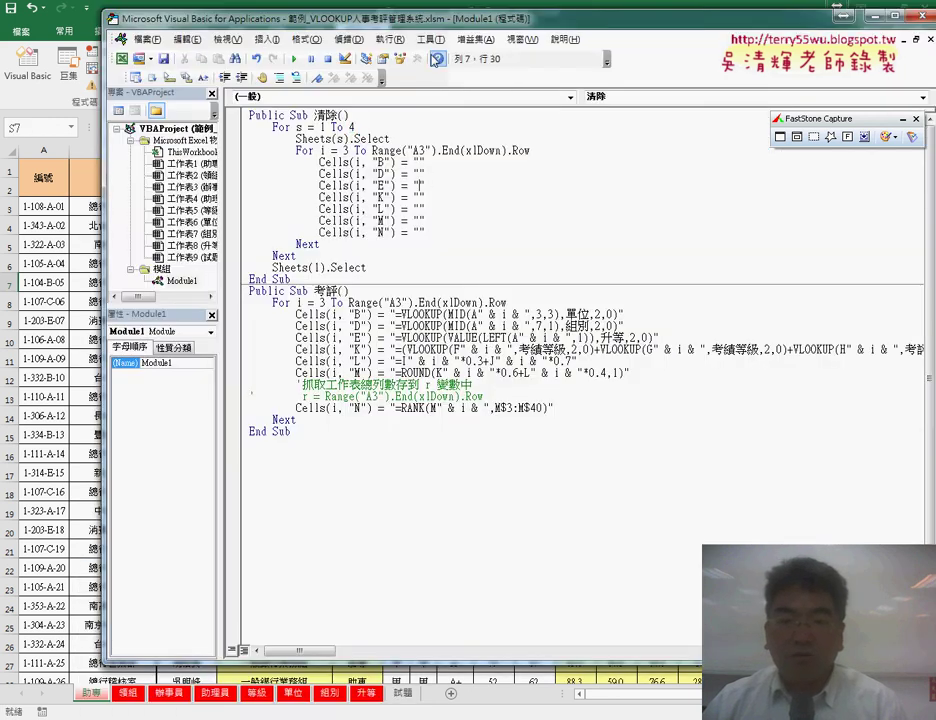
# Step: Step through the start of 清除 with F8, watching the first 助專 rows clear
pyautogui.moveTo(310, 20); pyautogui.dragTo(415, 25)
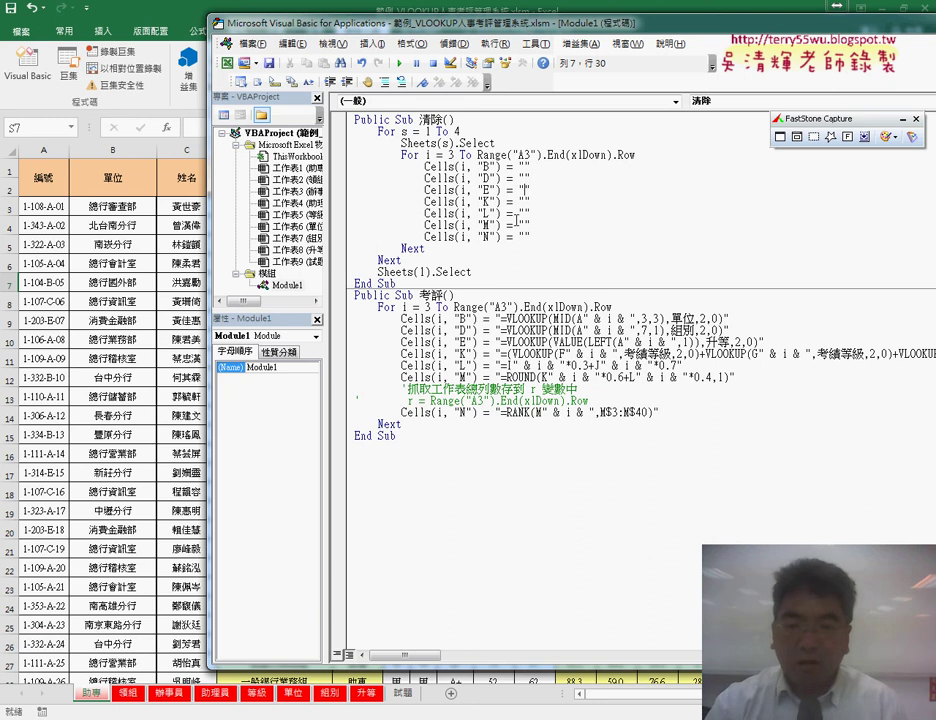
pyautogui.press('F8')
pyautogui.press('F8')
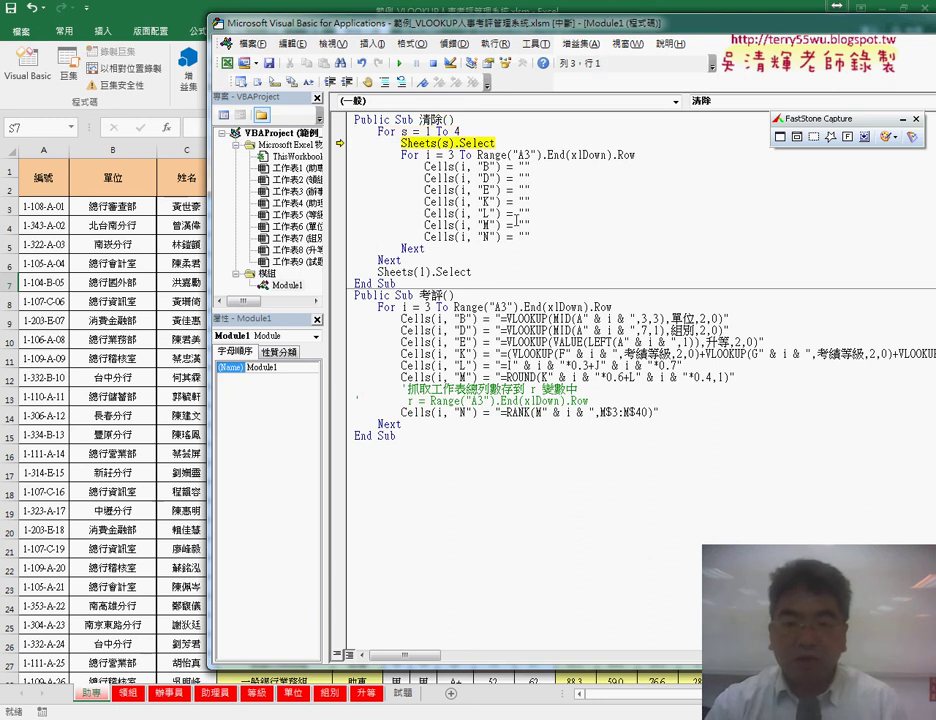
pyautogui.press('F8')
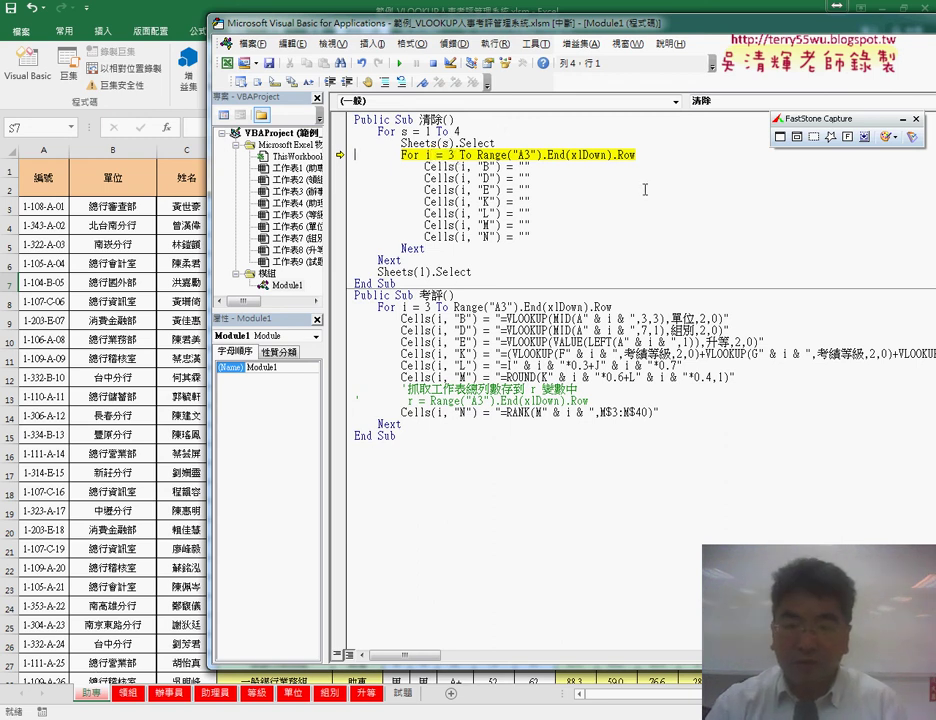
pyautogui.press('F8')
pyautogui.press('F8')
pyautogui.press('F8')
pyautogui.press('F8')
pyautogui.press('F8')
pyautogui.press('F8')
pyautogui.press('F8')
pyautogui.press('F8')
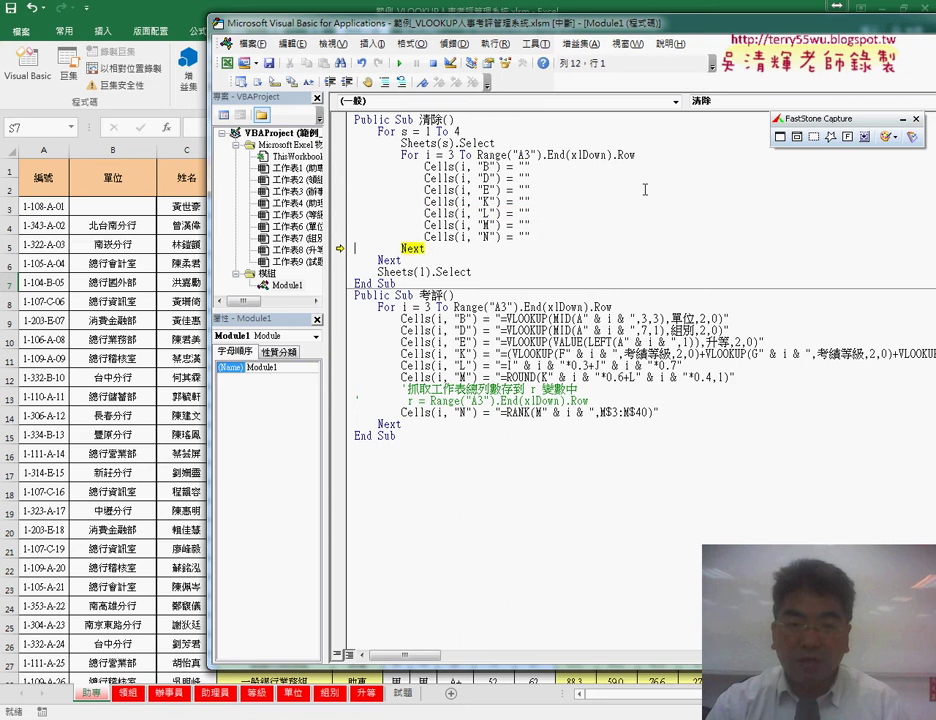
pyautogui.press('F8')
pyautogui.press('F8')
pyautogui.press('F8')
pyautogui.press('F8')
pyautogui.press('F8')
pyautogui.press('F8')
pyautogui.press('F8')
pyautogui.press('F8')
pyautogui.press('F8')
pyautogui.press('F8')
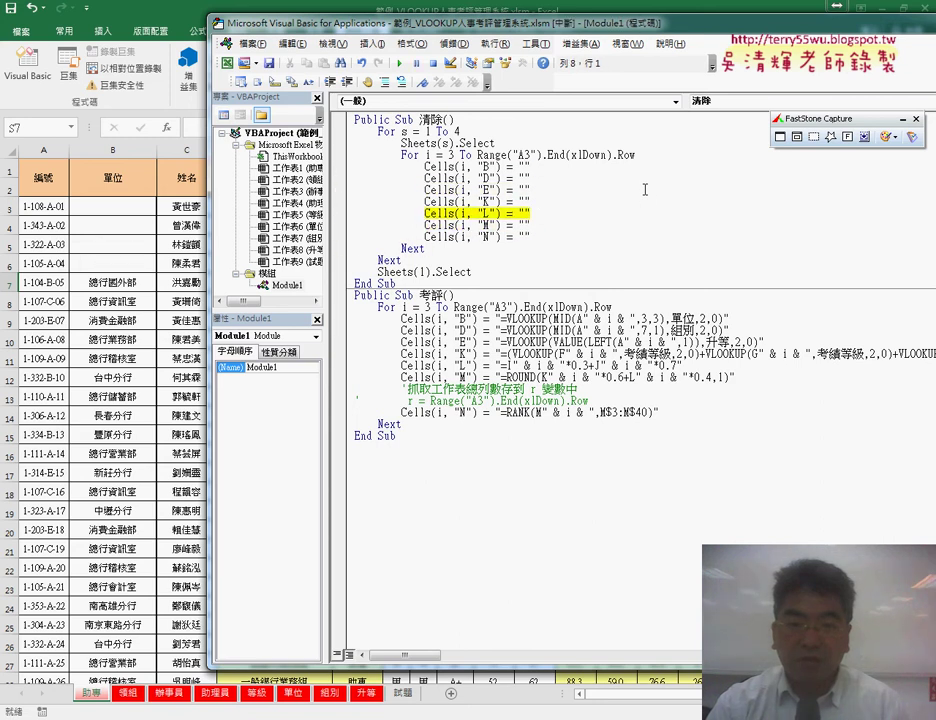
pyautogui.press('F8')
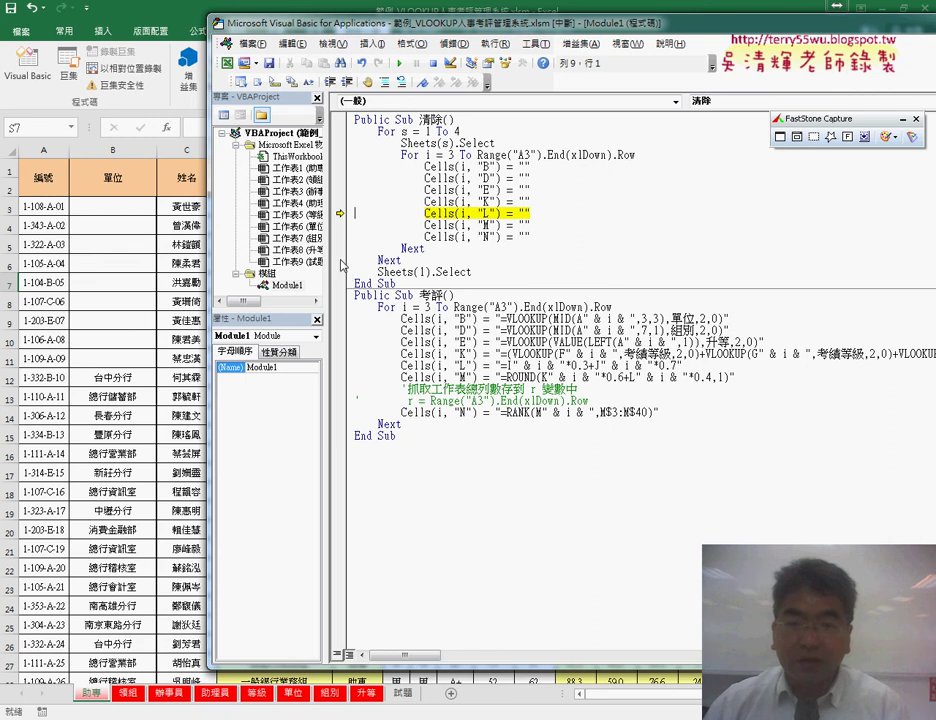
# Step: Set a breakpoint on the outer Next, run to it, and step into the next sheet's loop
pyautogui.click(339, 260)
pyautogui.click(400, 64)
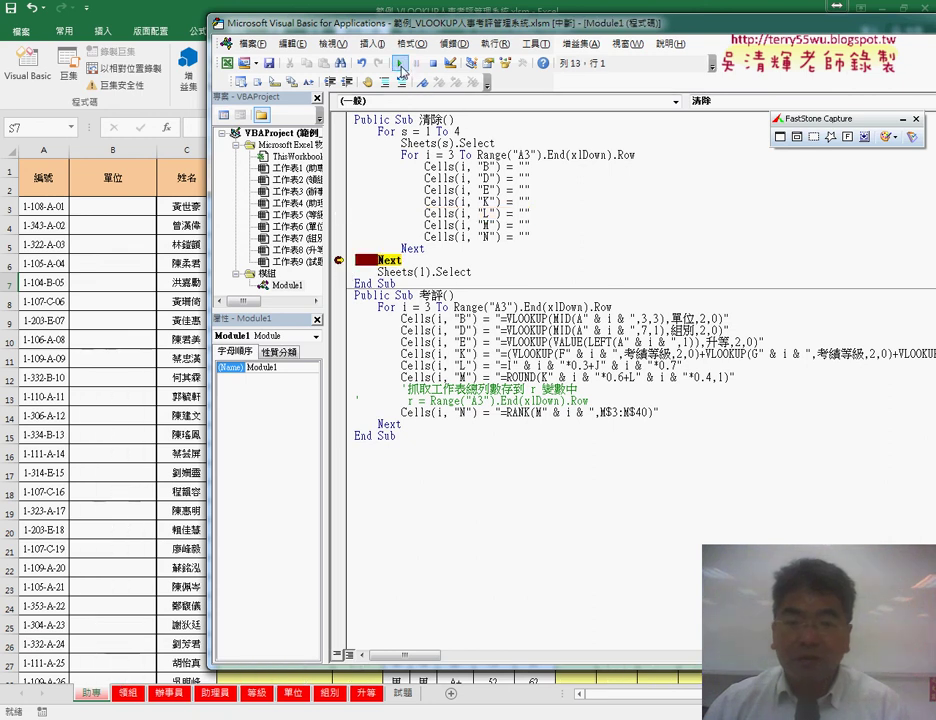
pyautogui.moveTo(429, 192)
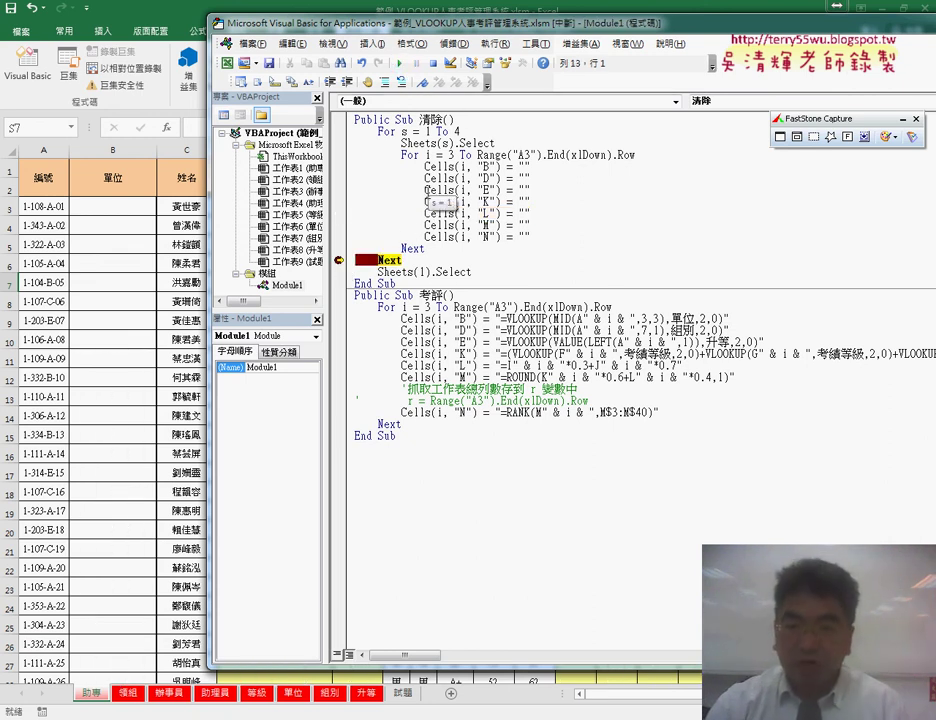
pyautogui.press('F8')
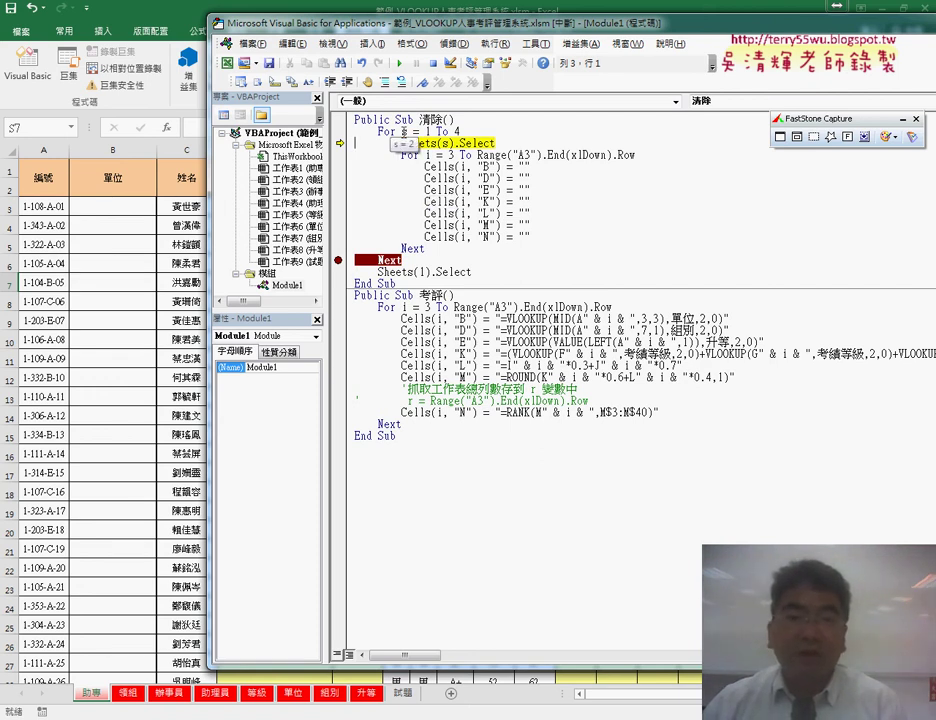
pyautogui.moveTo(520, 155)
pyautogui.press('F8')
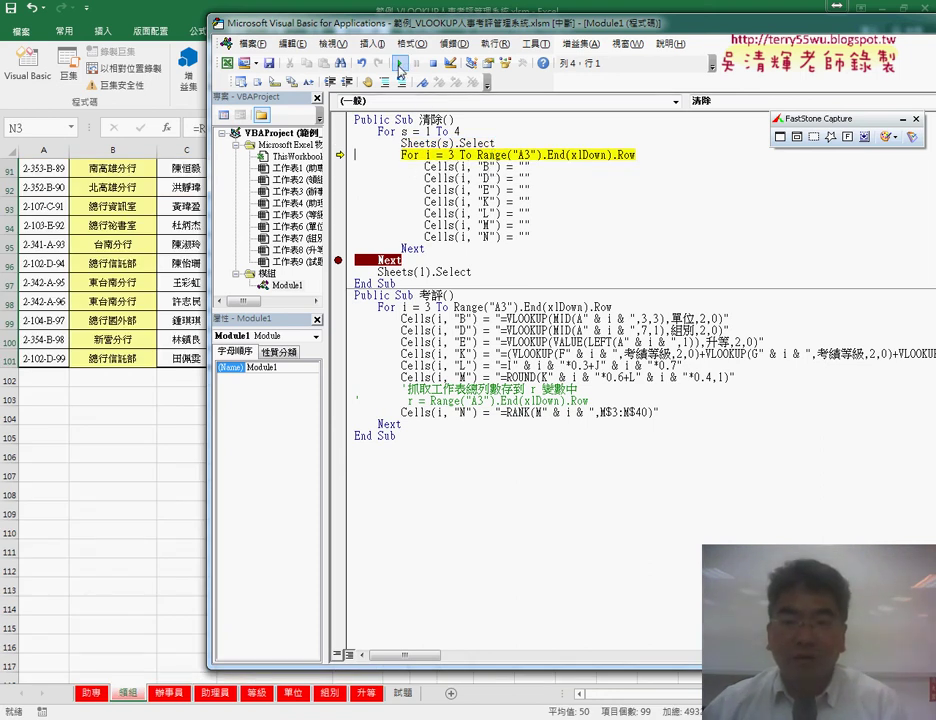
# Step: Continue 清除 through the 編組, 辦事員 and 助理員 sheets, then step back to 助專 and finish
pyautogui.click(399, 63)
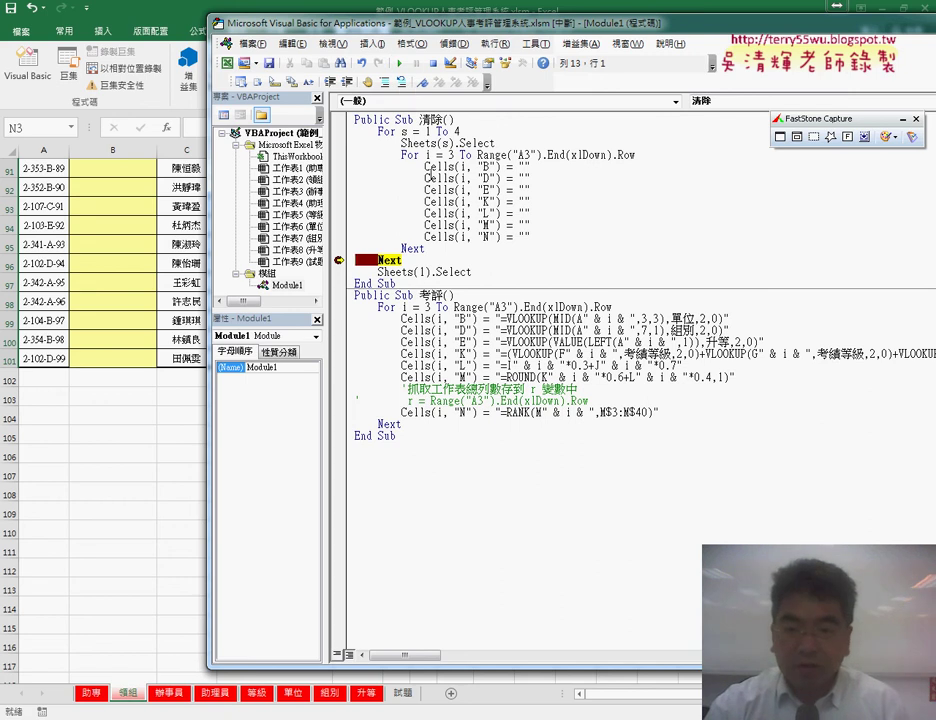
pyautogui.press('F8')
pyautogui.press('F8')
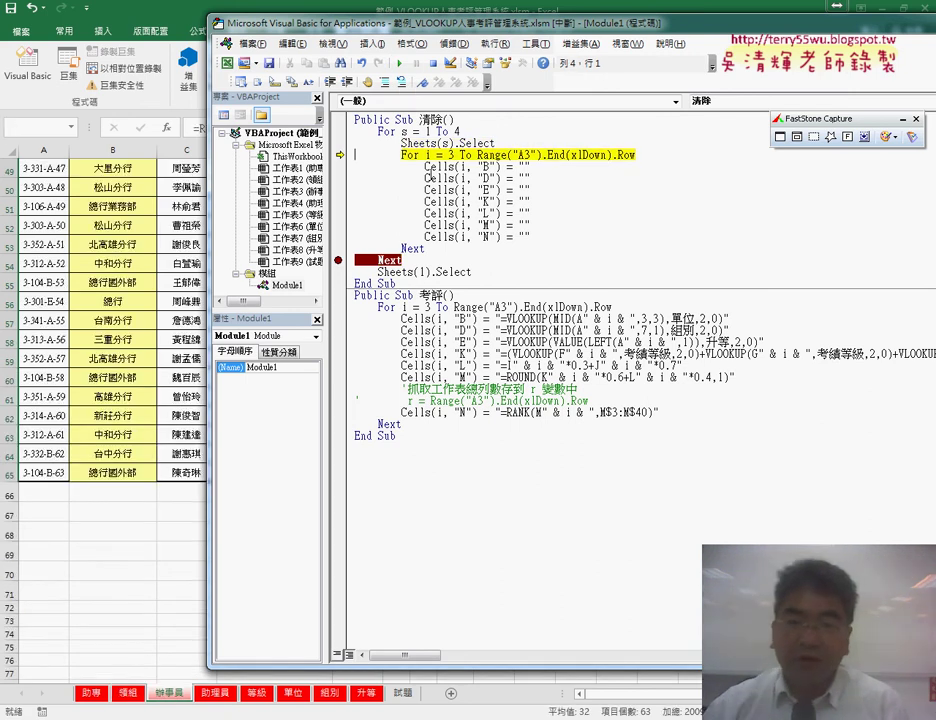
pyautogui.press('F5')
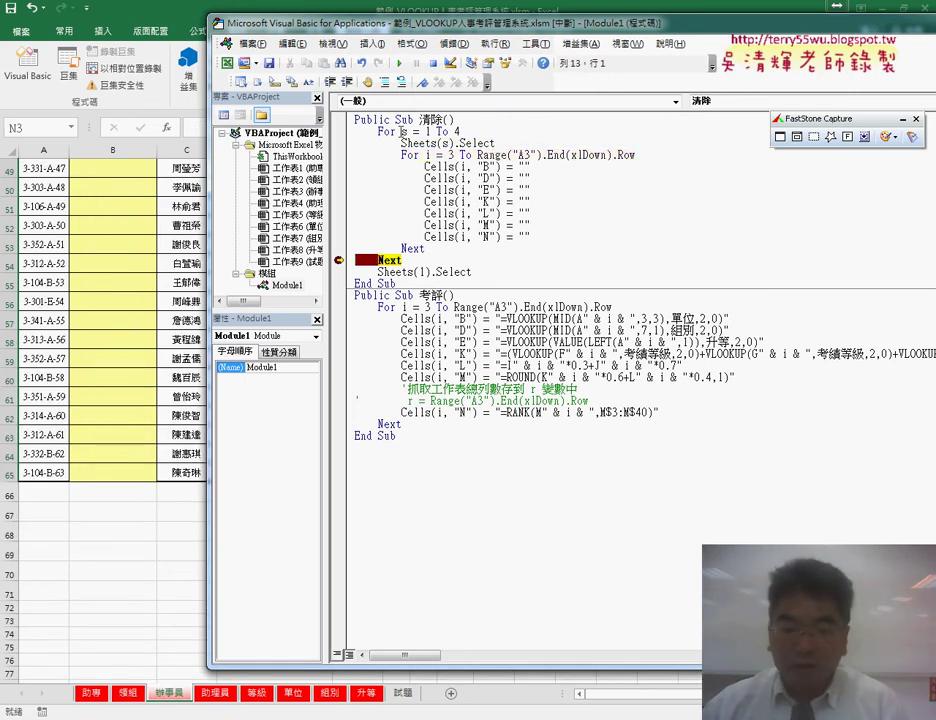
pyautogui.press('F8')
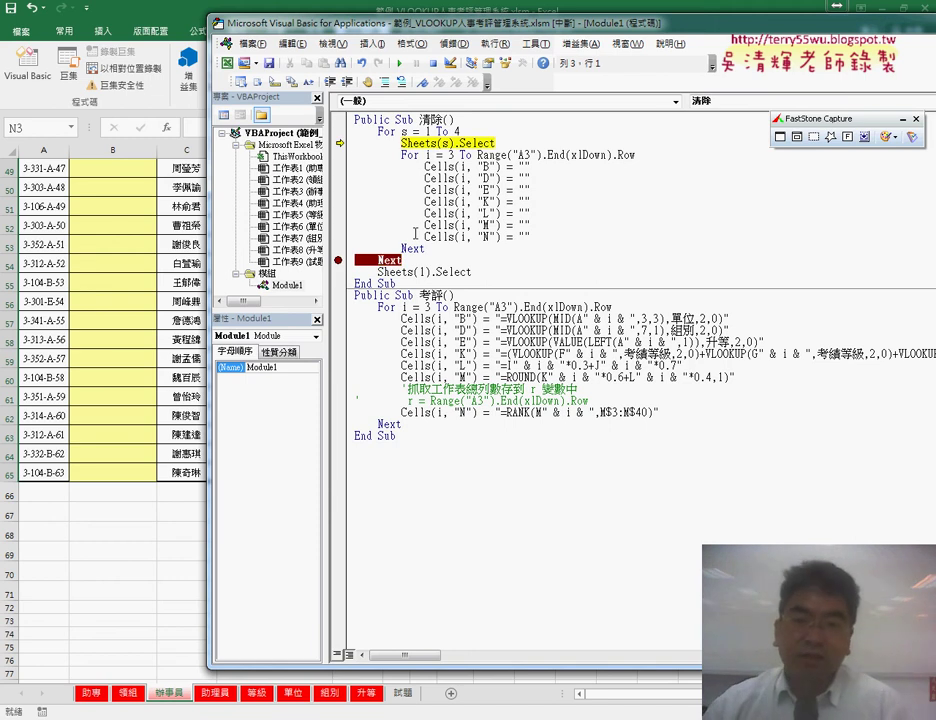
pyautogui.click(401, 63)
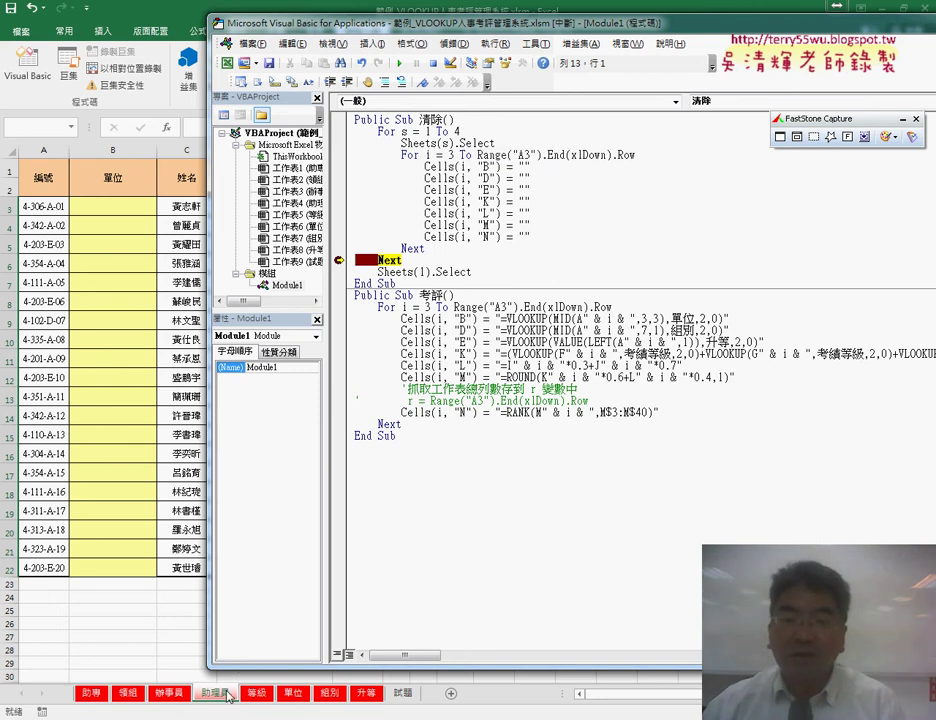
pyautogui.press('F8')
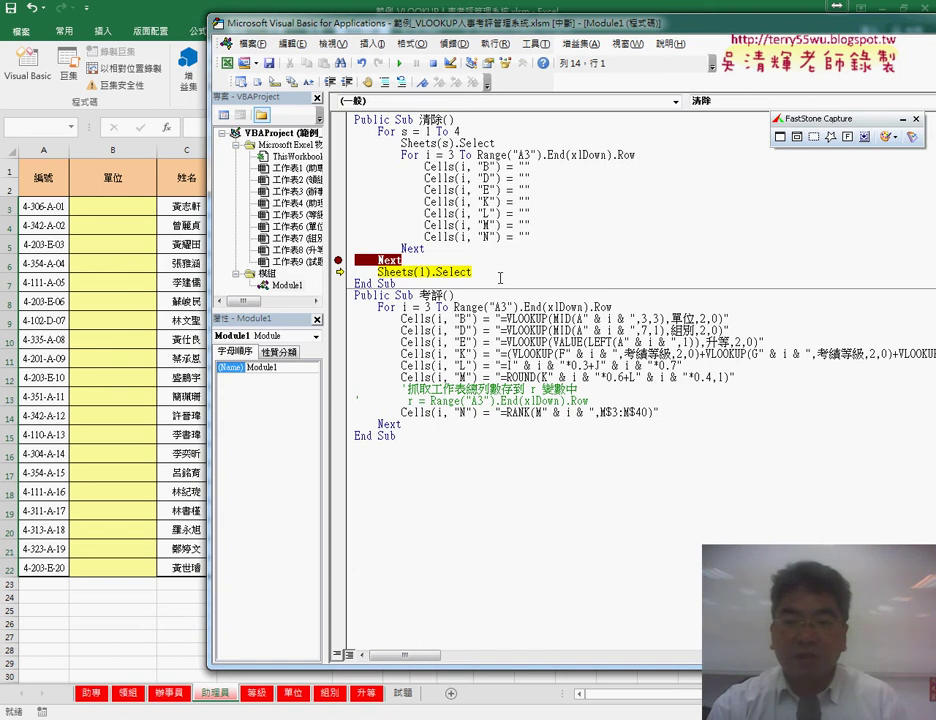
pyautogui.press('F8')
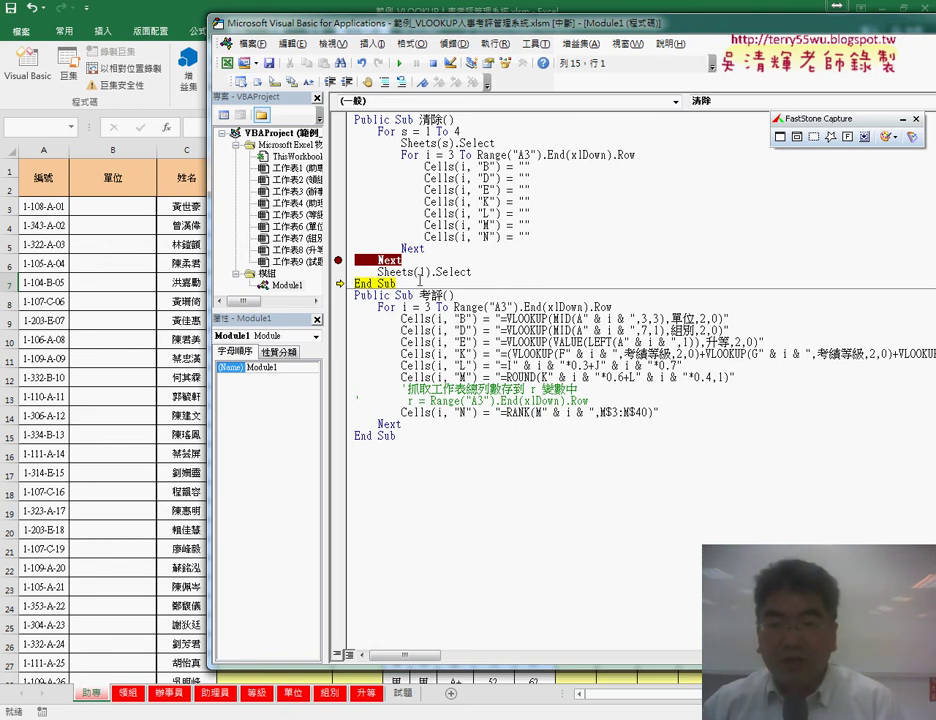
pyautogui.press('F8')
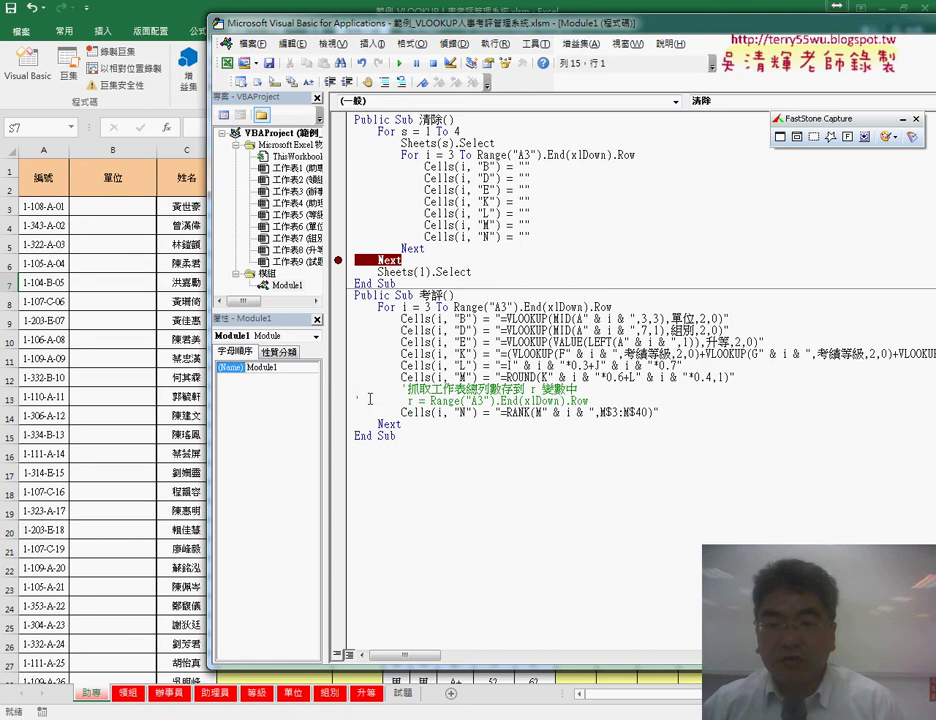
# Step: Add blank lines under the 考評 Sub line and indent its For i row loop
pyautogui.click(469, 295)
pyautogui.press('Return')
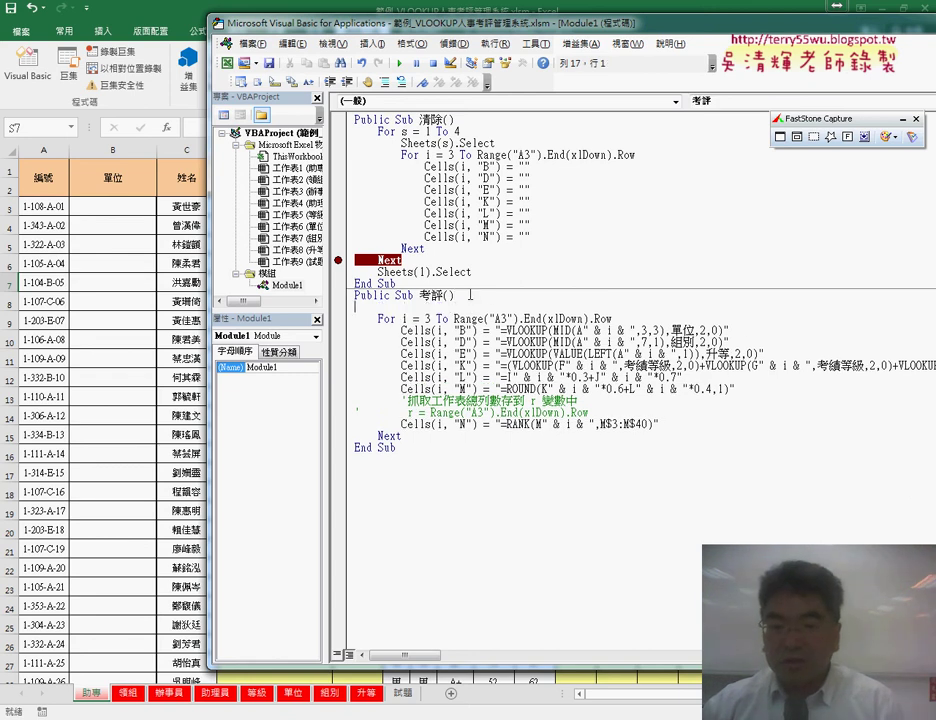
pyautogui.press('Return')
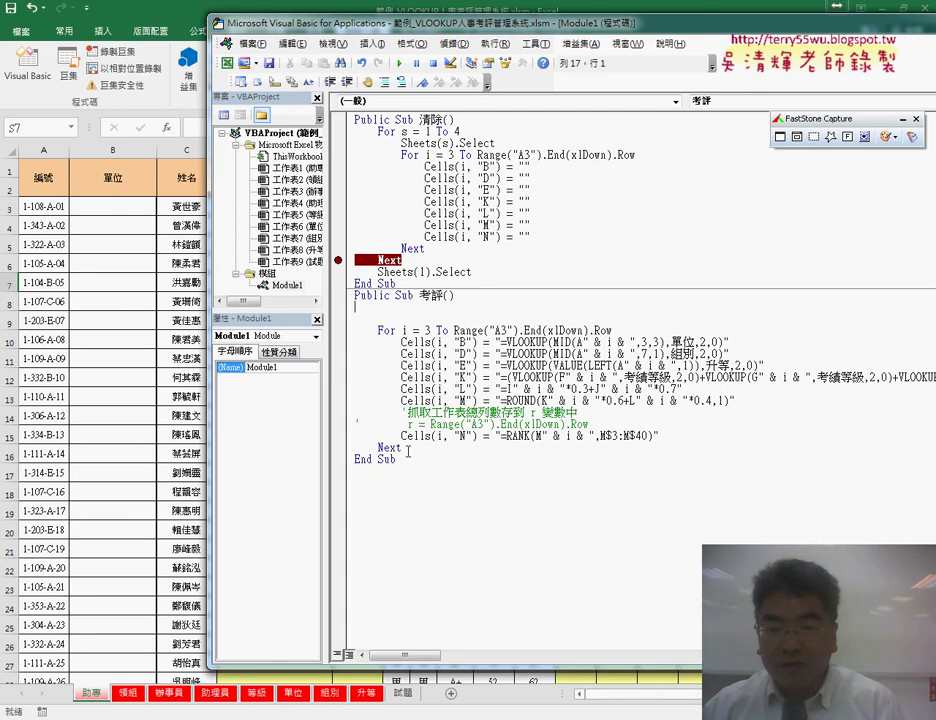
pyautogui.moveTo(404, 449); pyautogui.dragTo(352, 333)
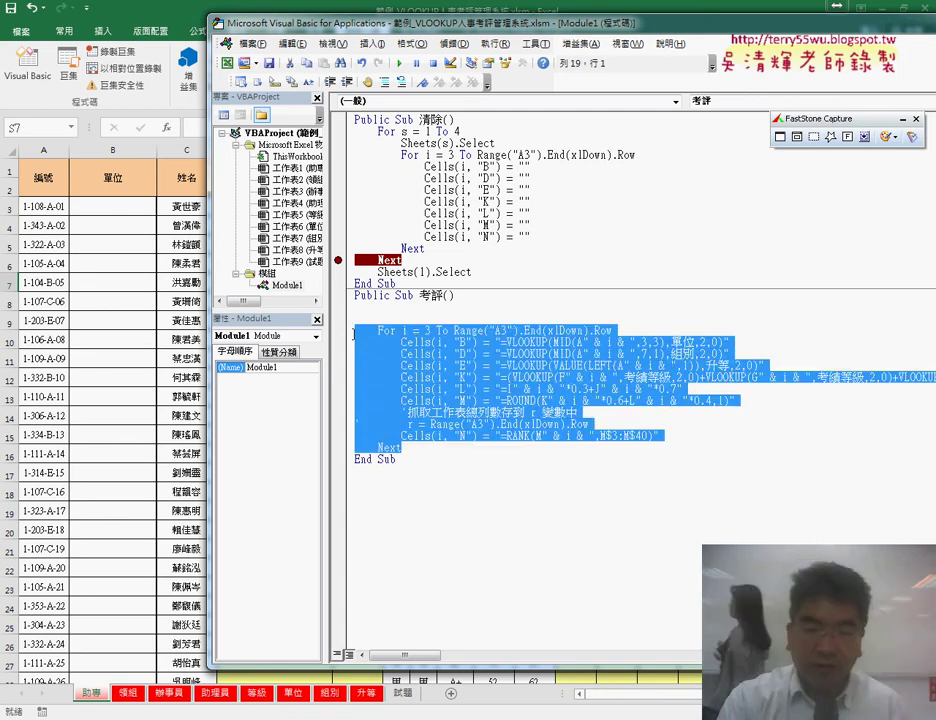
pyautogui.press('Tab')
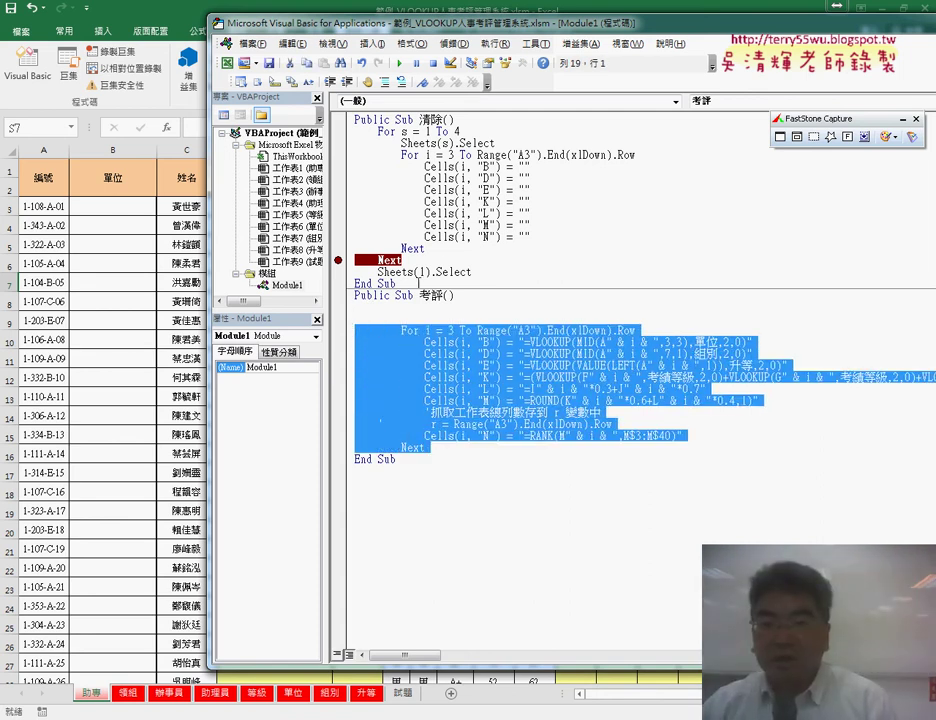
# Step: Copy For s = 1 To 4 and Sheets(s).Select from 清除 into the top of 考評
pyautogui.moveTo(494, 143); pyautogui.dragTo(345, 130)
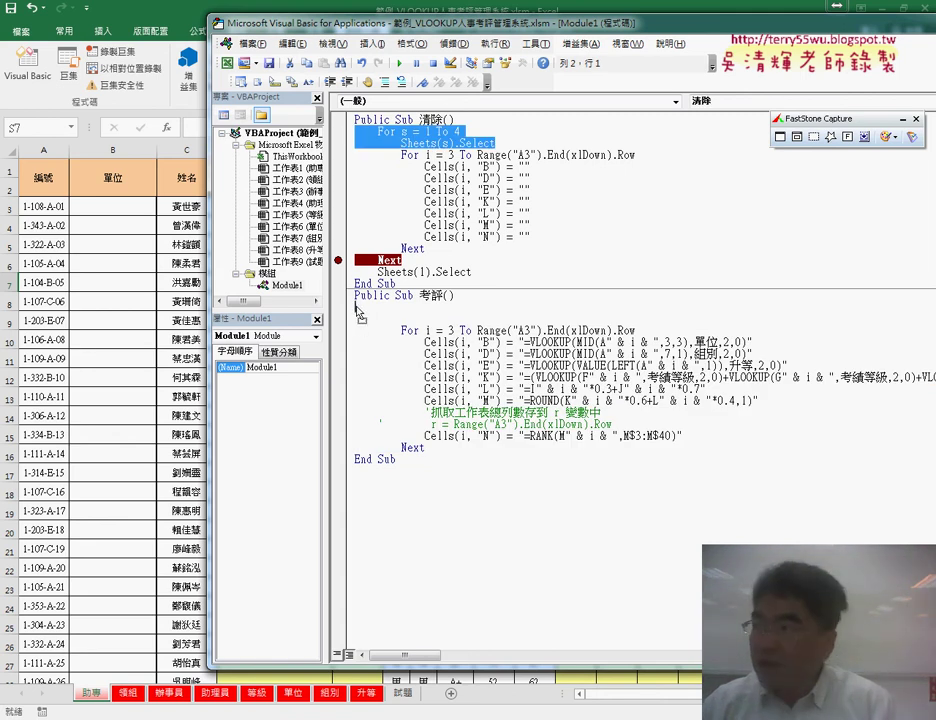
pyautogui.hotkey('ctrl', 'c')
pyautogui.click(357, 308)
pyautogui.hotkey('ctrl', 'v')
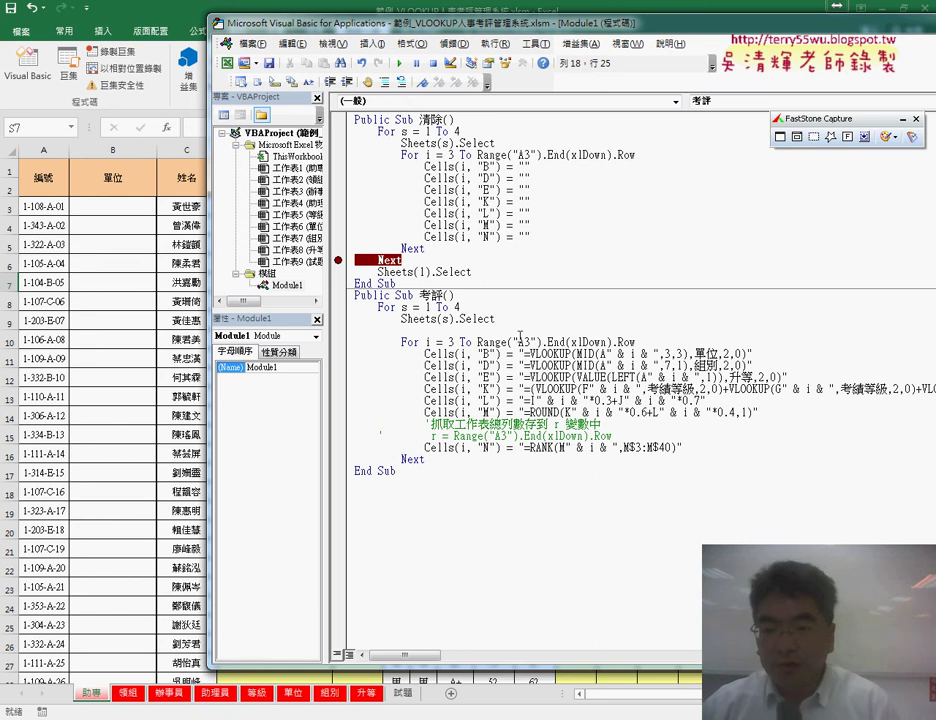
pyautogui.press('Delete')
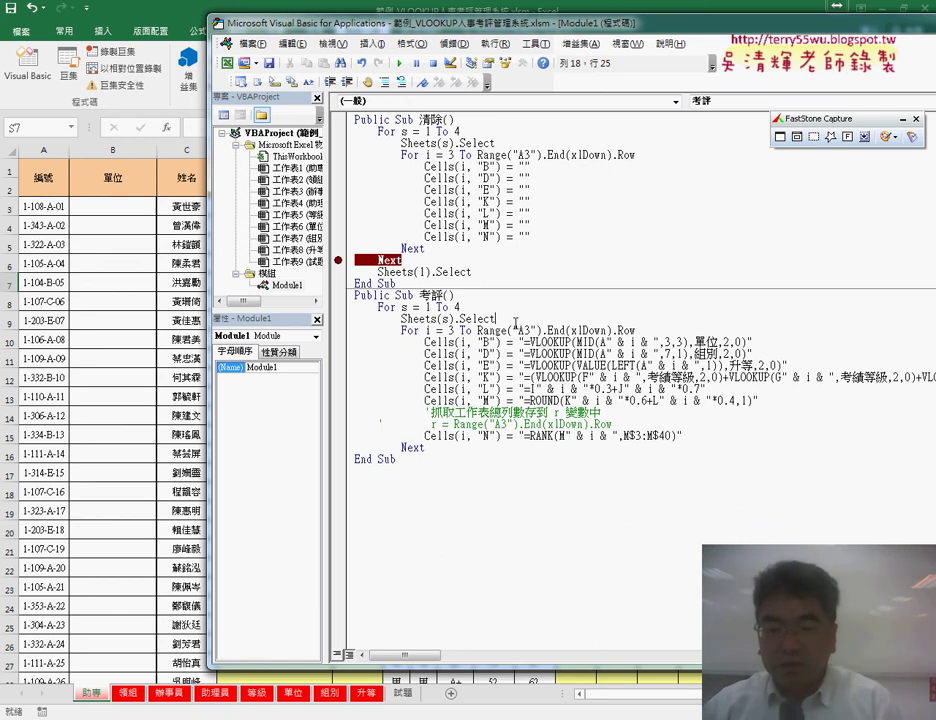
# Step: Add Next and Sheets(1).Select after the inner loop's Next in 考評
pyautogui.click(443, 442)
pyautogui.press('Return')
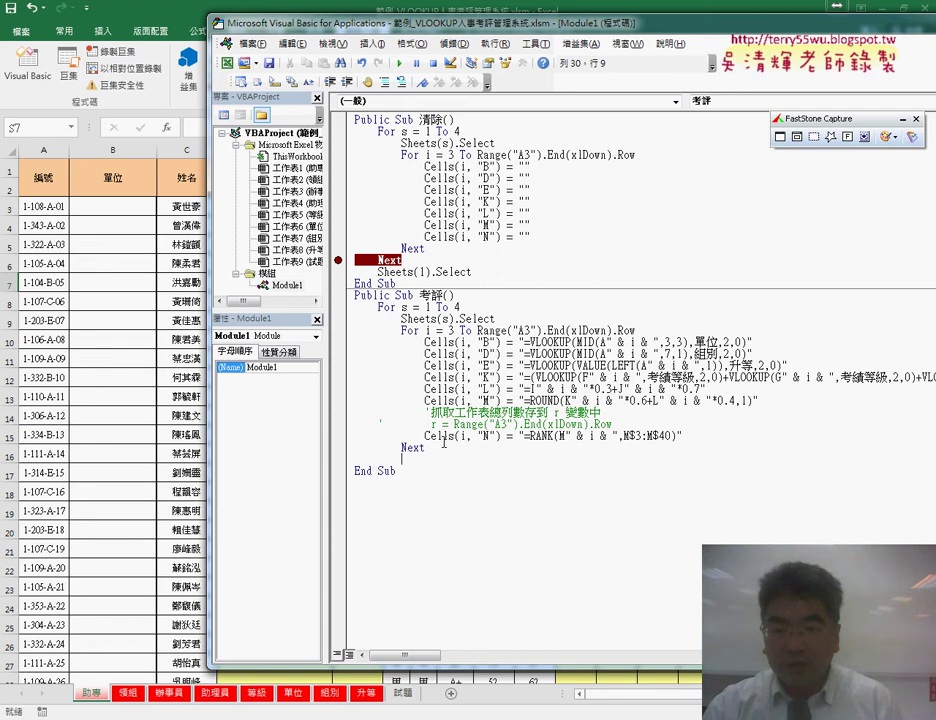
pyautogui.press('BackSpace')
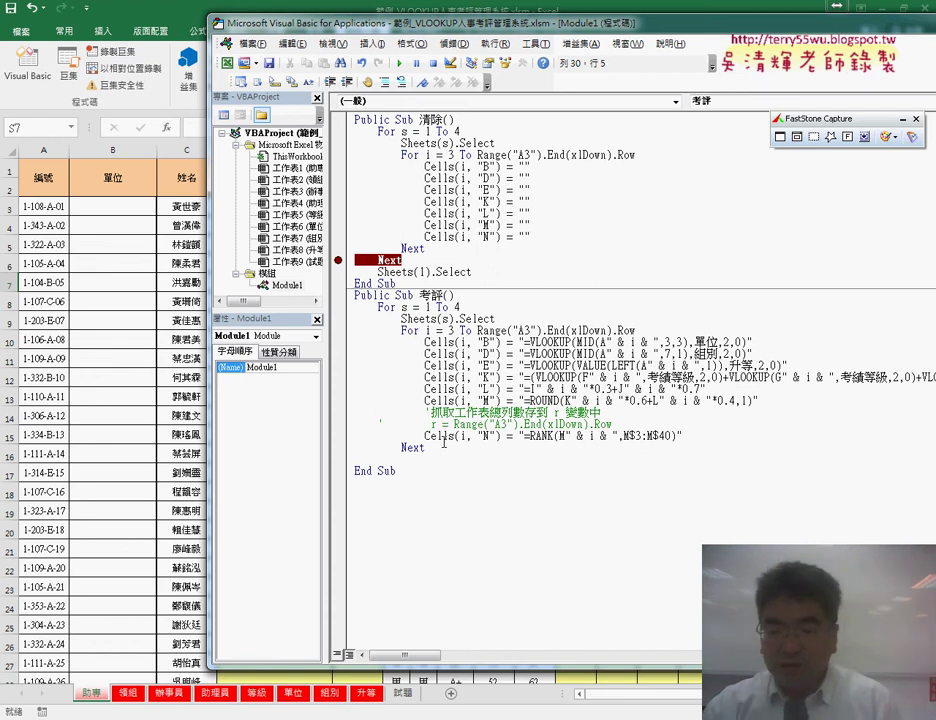
pyautogui.press('BackSpace')
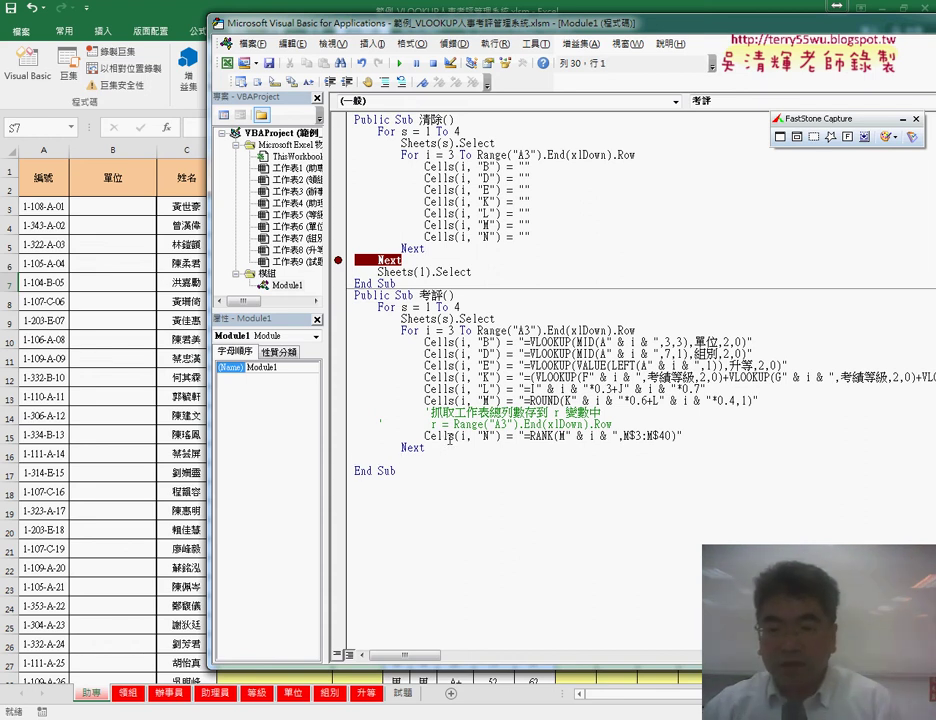
pyautogui.moveTo(483, 274); pyautogui.dragTo(356, 260)
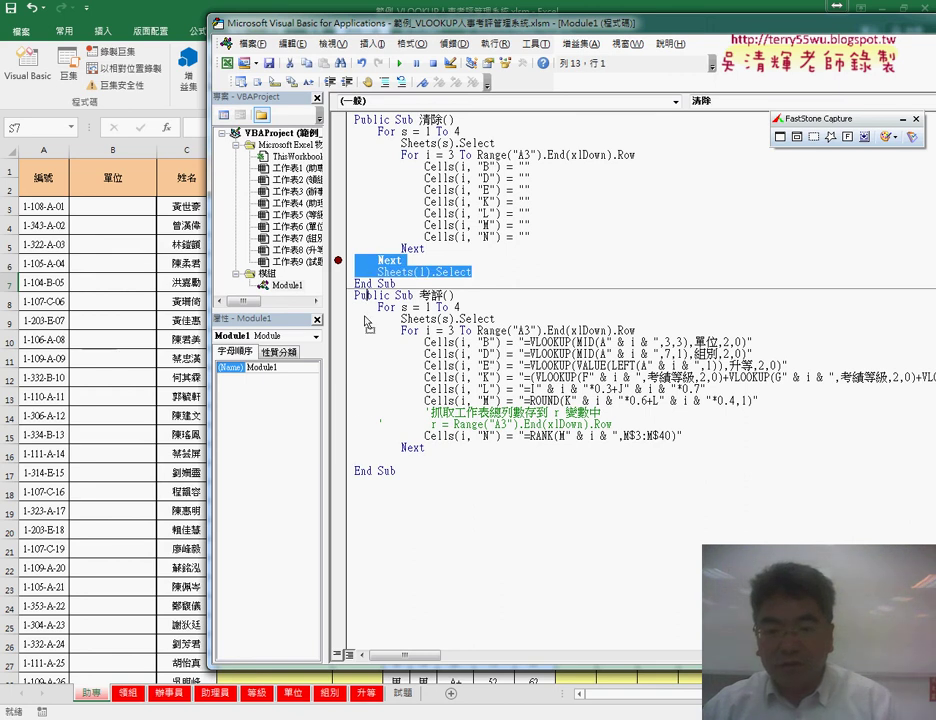
pyautogui.click(353, 458)
pyautogui.hotkey('ctrl', 'v')
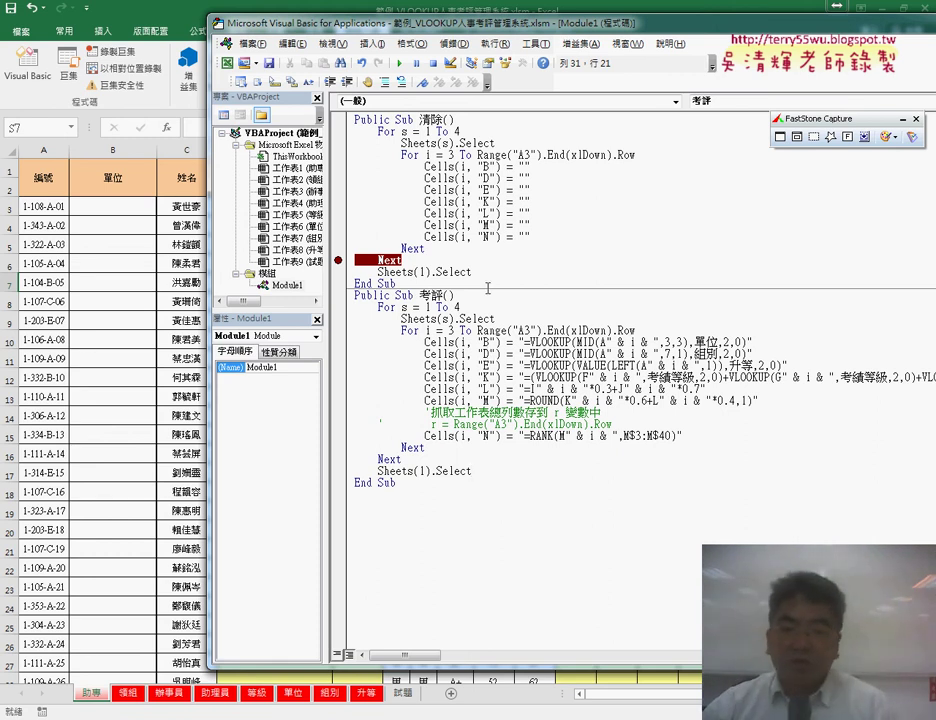
# Step: Set breakpoints on the outer Next and the Sheets(s).Select line in 考評
pyautogui.moveTo(670, 436); pyautogui.dragTo(660, 440)
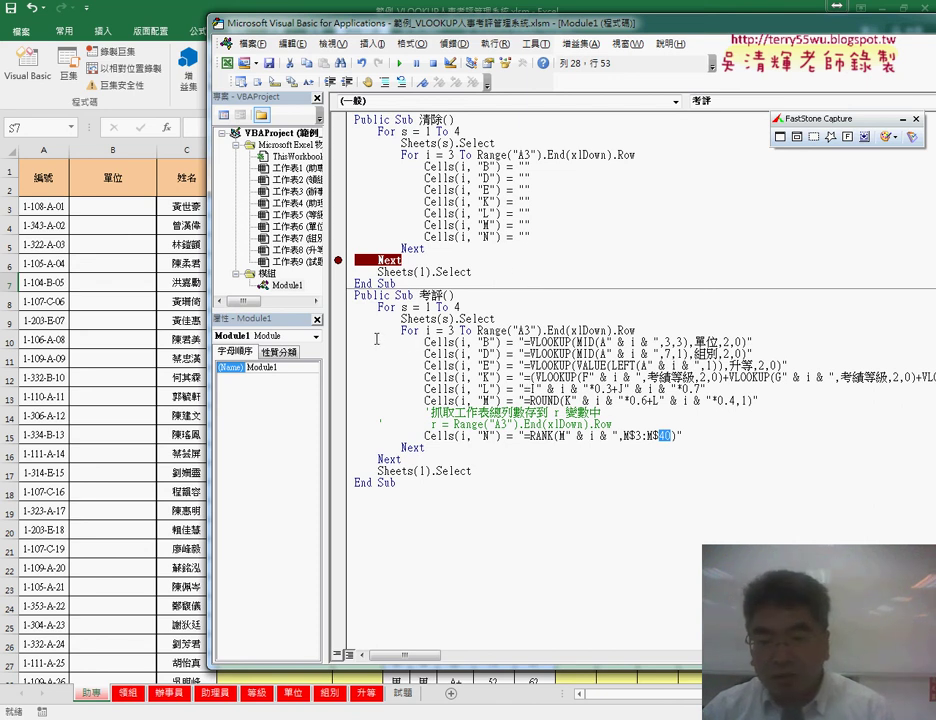
pyautogui.click(340, 459)
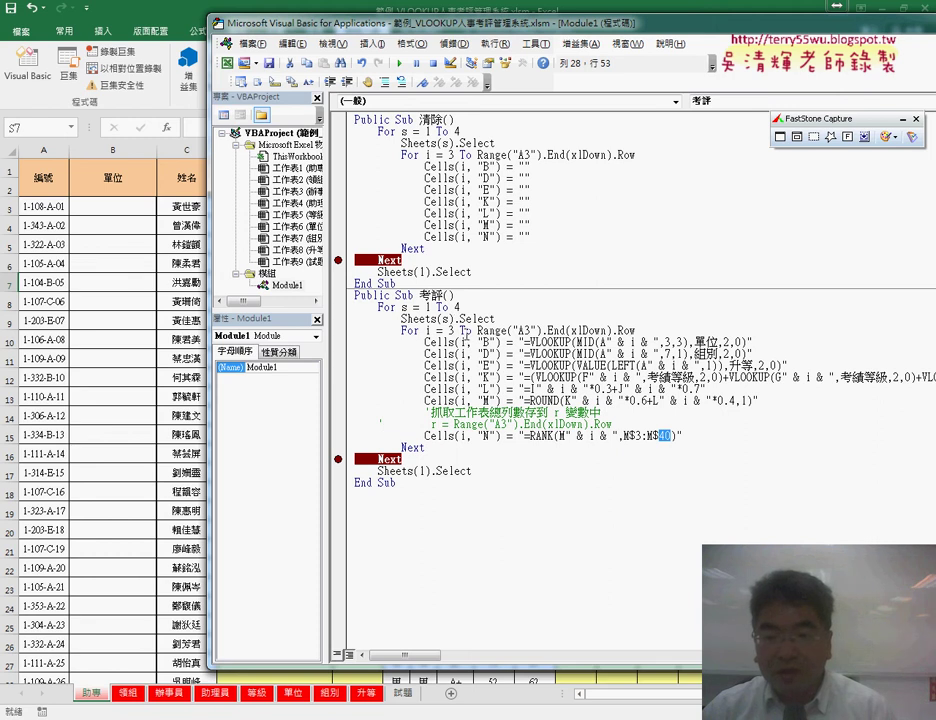
pyautogui.click(340, 319)
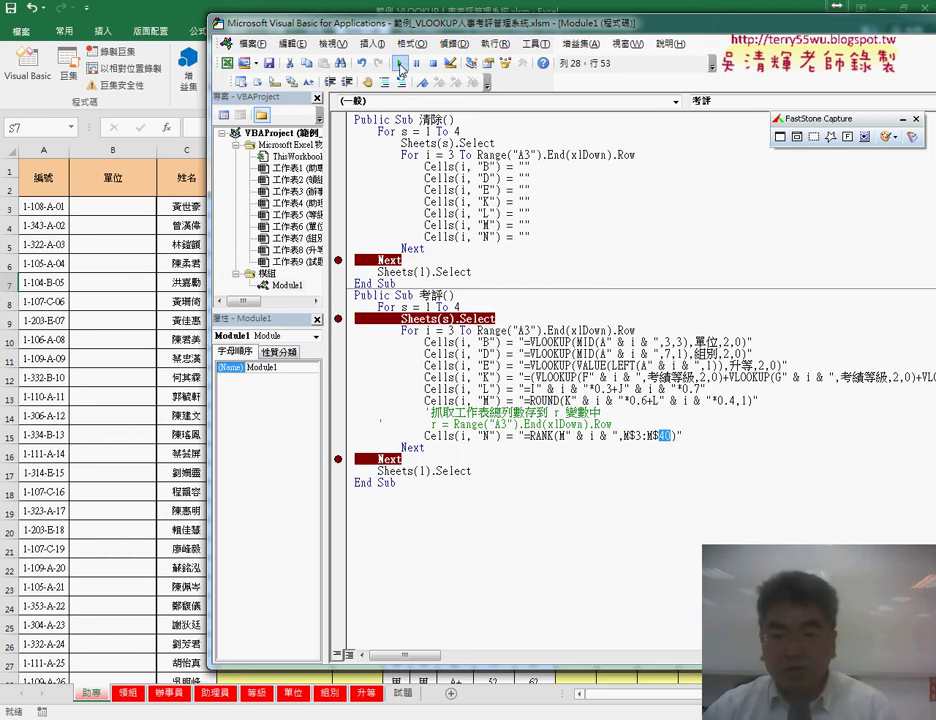
# Step: Run 考評, stepping with F8 and continuing with F5 sheet by sheet until it finishes
pyautogui.click(400, 62)
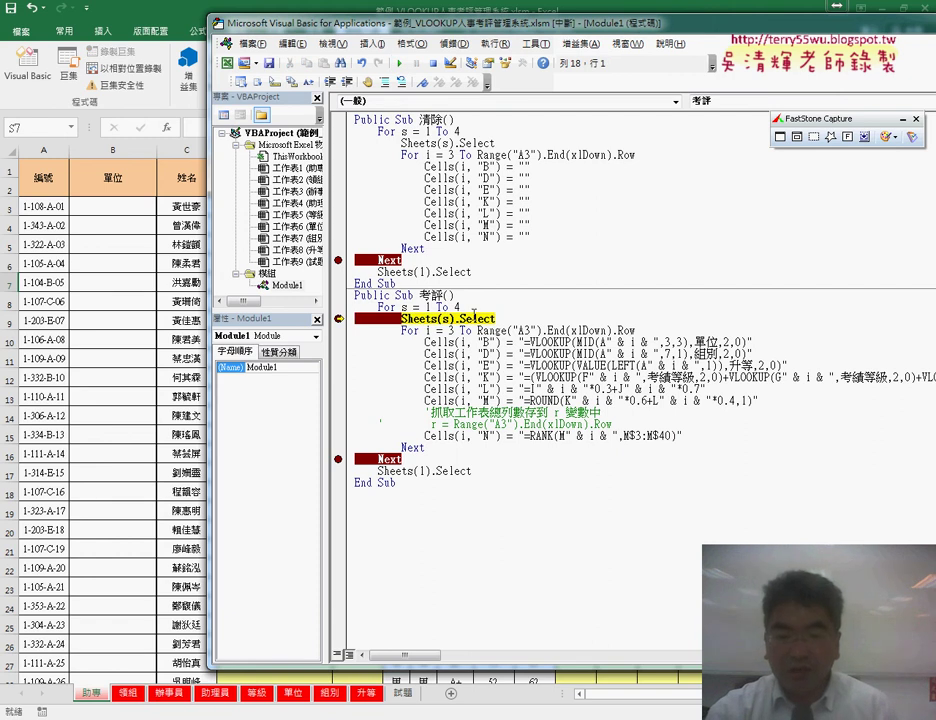
pyautogui.press('F8')
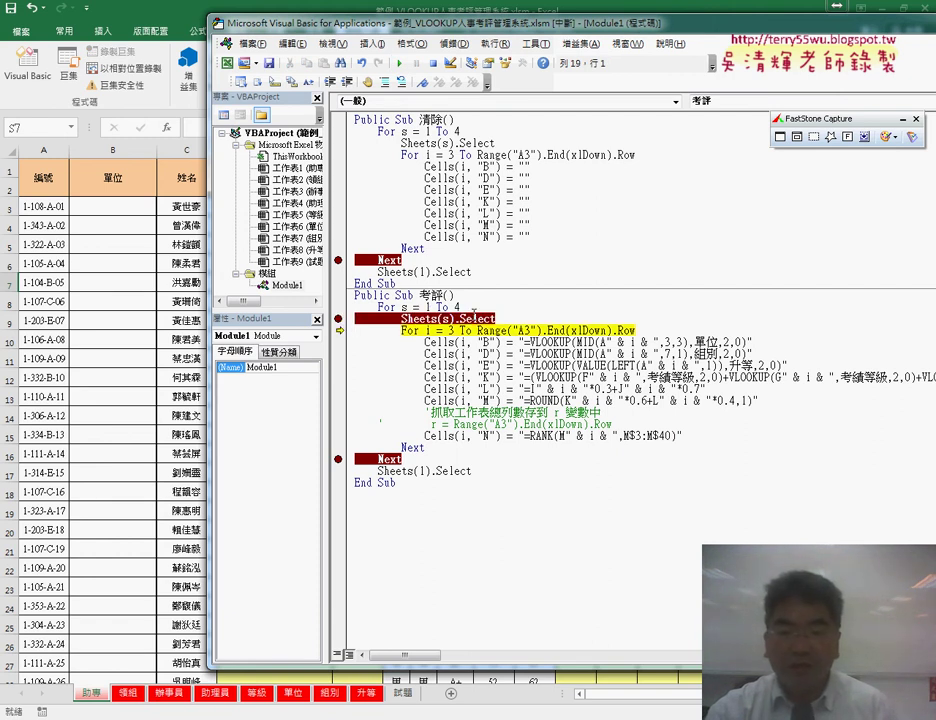
pyautogui.press('F8')
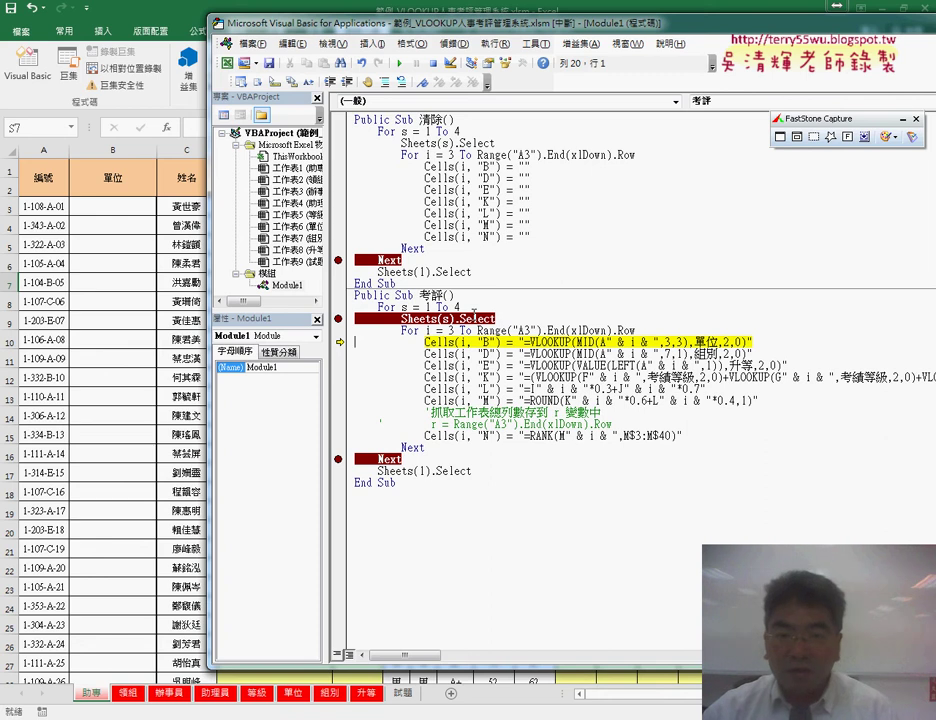
pyautogui.click(398, 63)
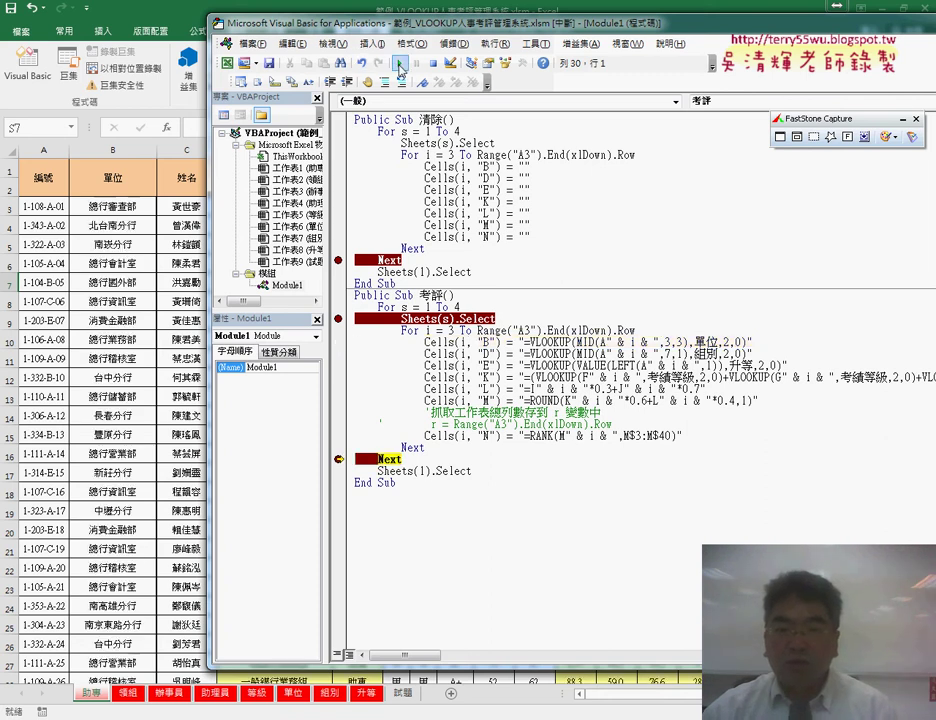
pyautogui.moveTo(420, 22)
pyautogui.mouseDown()
pyautogui.moveTo(392, 258)
pyautogui.moveTo(392, 12)
pyautogui.mouseUp()
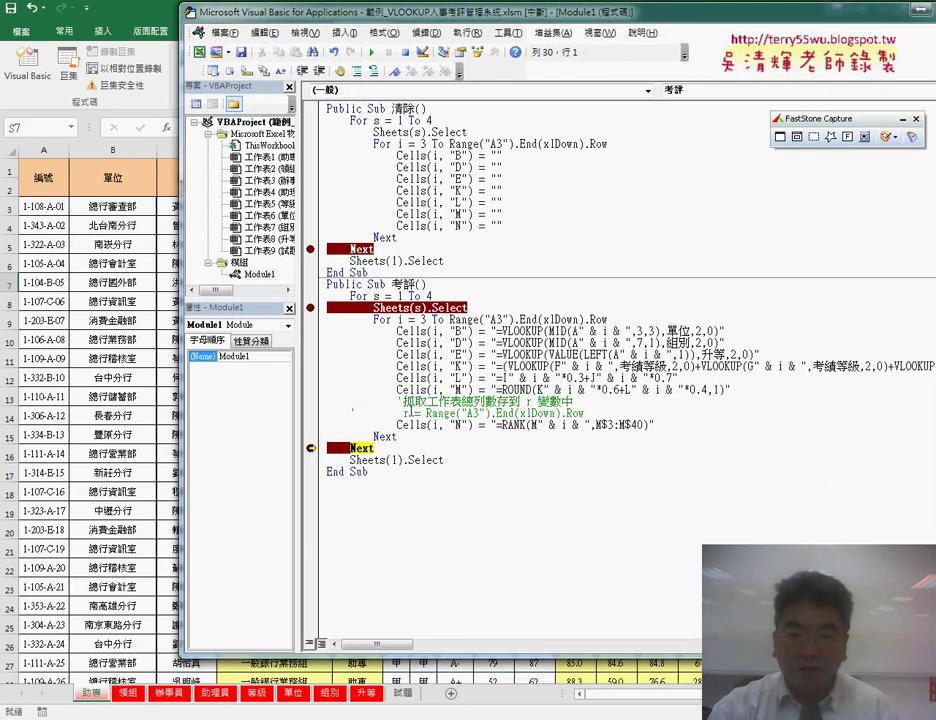
pyautogui.press('F8')
pyautogui.press('F8')
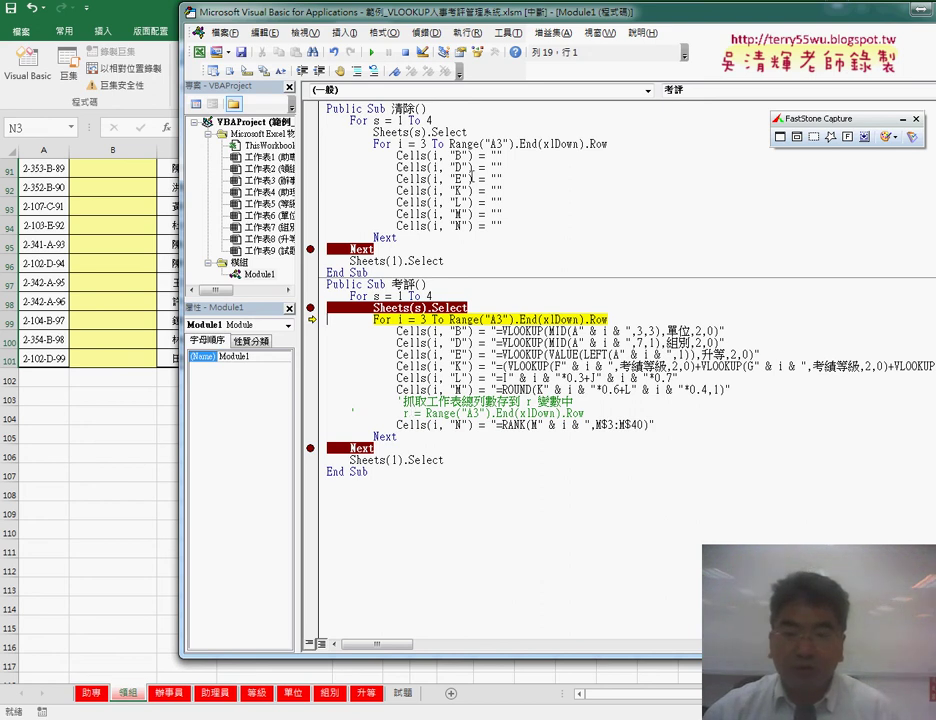
pyautogui.press('F5')
# Step: In the workbook, inspect the lookup formula in cell B97 of the 領組 sheet
pyautogui.hotkey('alt', 'F11')
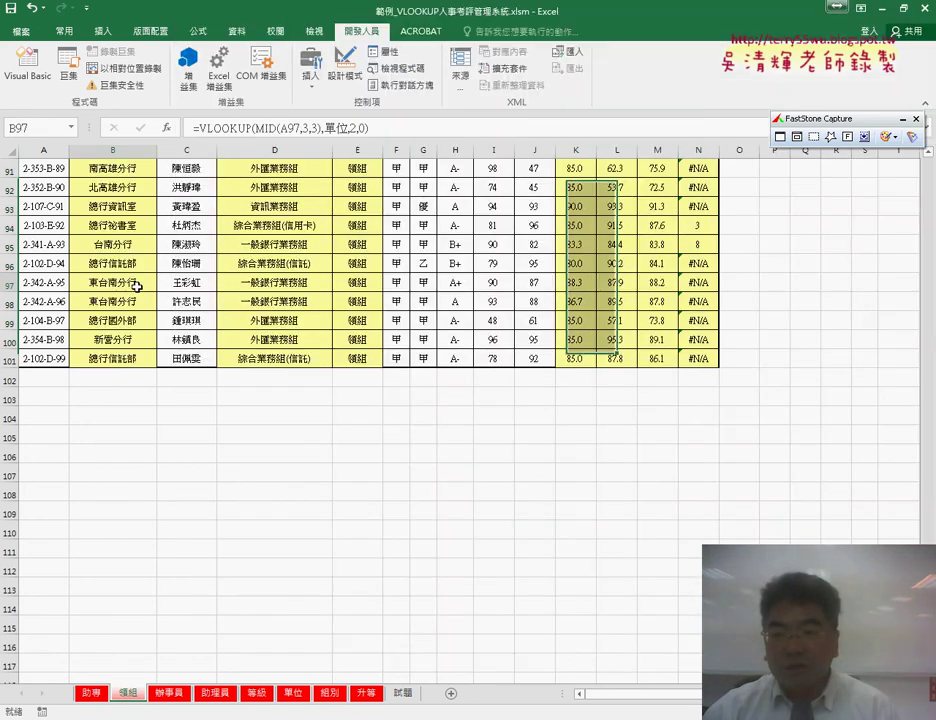
pyautogui.click(136, 286)
pyautogui.scroll(5, 307, 355)
pyautogui.scroll(5, 476, 355)
pyautogui.scroll(7, 460, 355)
pyautogui.scroll(8, 443, 362)
pyautogui.scroll(-3, 443, 362)
# Step: Check the RANK formulas in N40, N3 and the #N/A in N41, then return to the editor
pyautogui.click(703, 457)
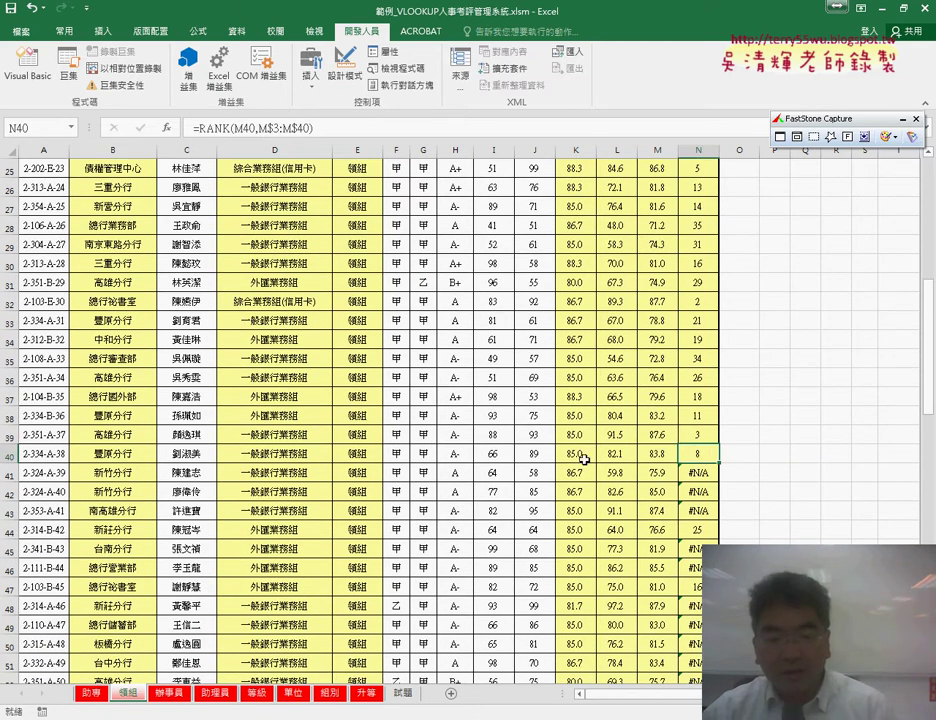
pyautogui.click(703, 476)
pyautogui.scroll(5, 703, 476)
pyautogui.scroll(4, 710, 465)
pyautogui.click(704, 206)
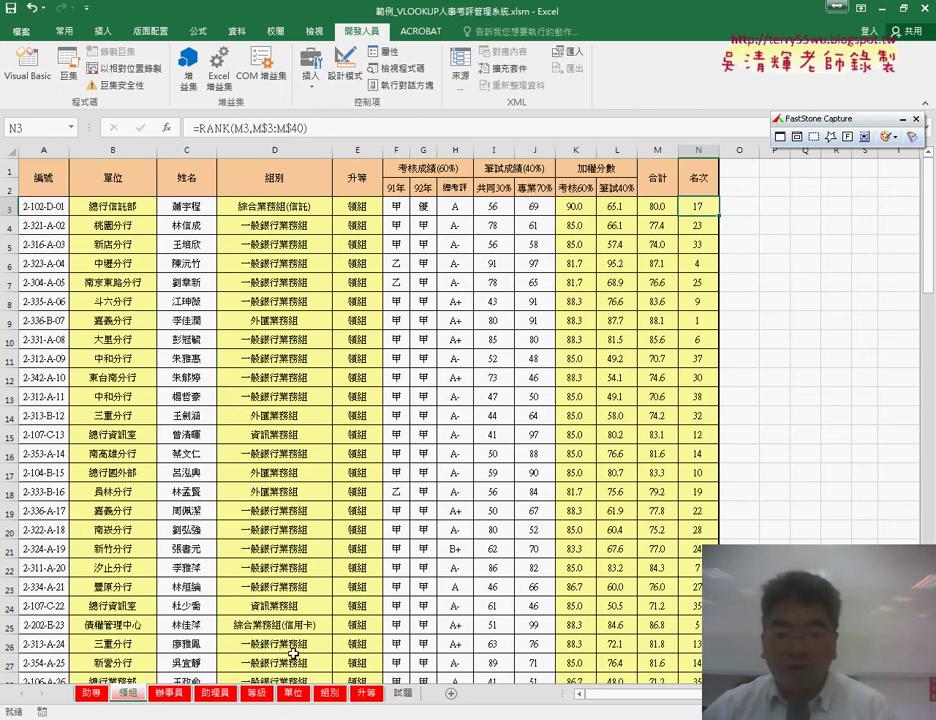
pyautogui.click(324, 606)
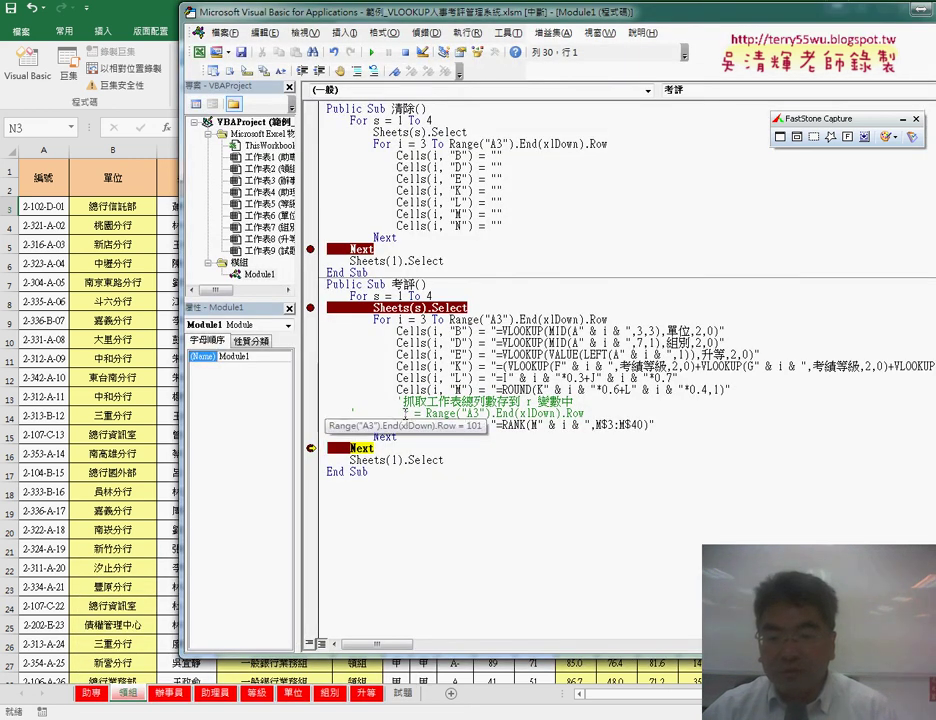
# Step: Uncomment the line storing the last row, Range("A3").End(xlDown).Row, in r
pyautogui.click(352, 412)
pyautogui.press('Delete')
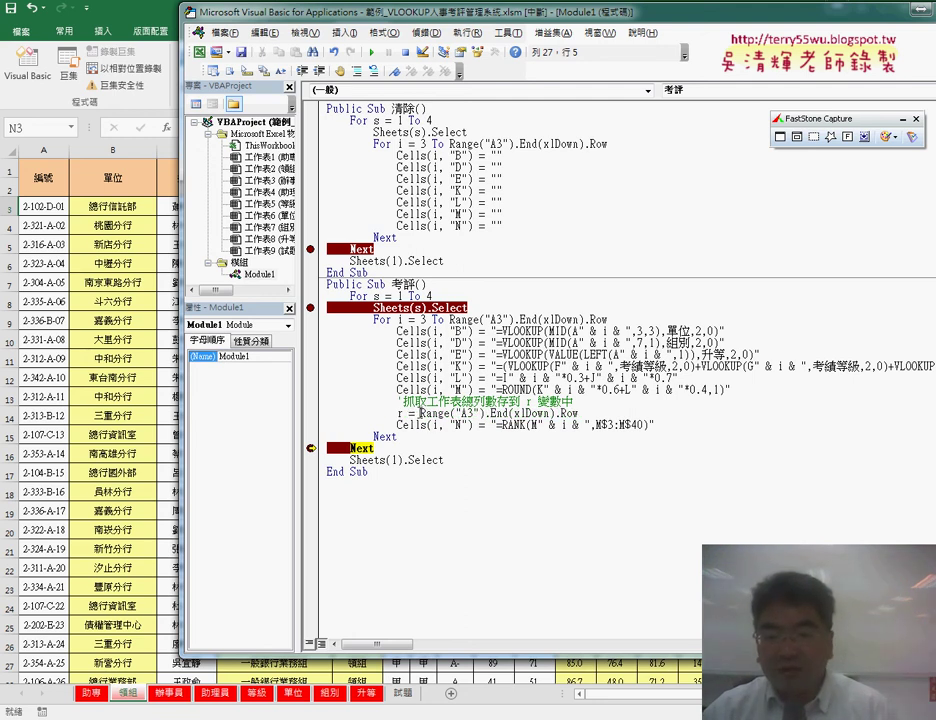
pyautogui.moveTo(420, 412); pyautogui.dragTo(579, 413)
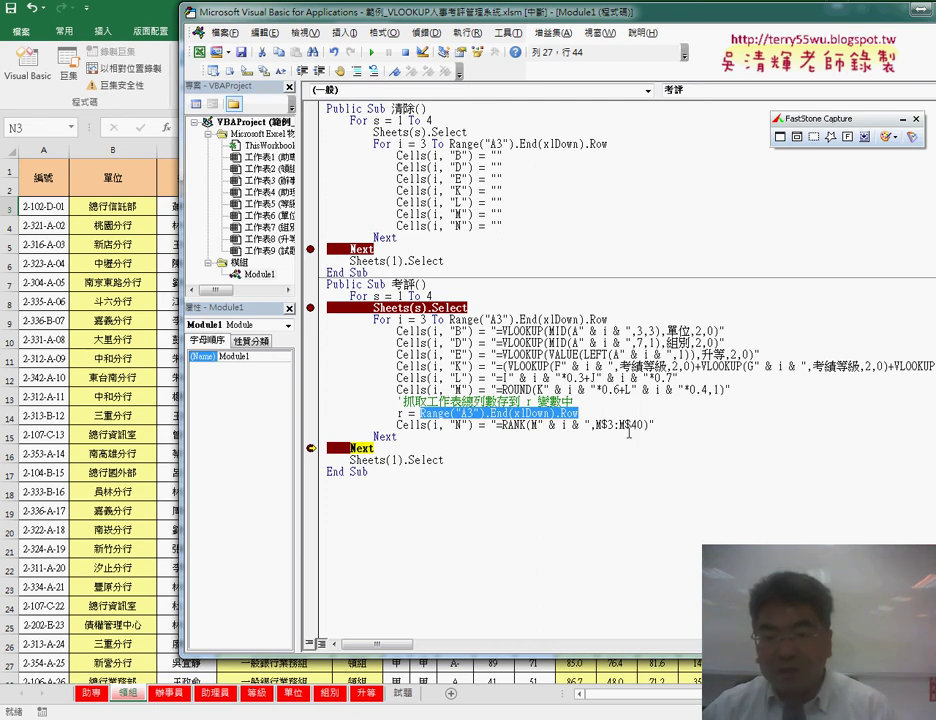
# Step: Replace the hard-coded 40 in the RANK range M$3:M$ with " & r & "
pyautogui.click(631, 424)
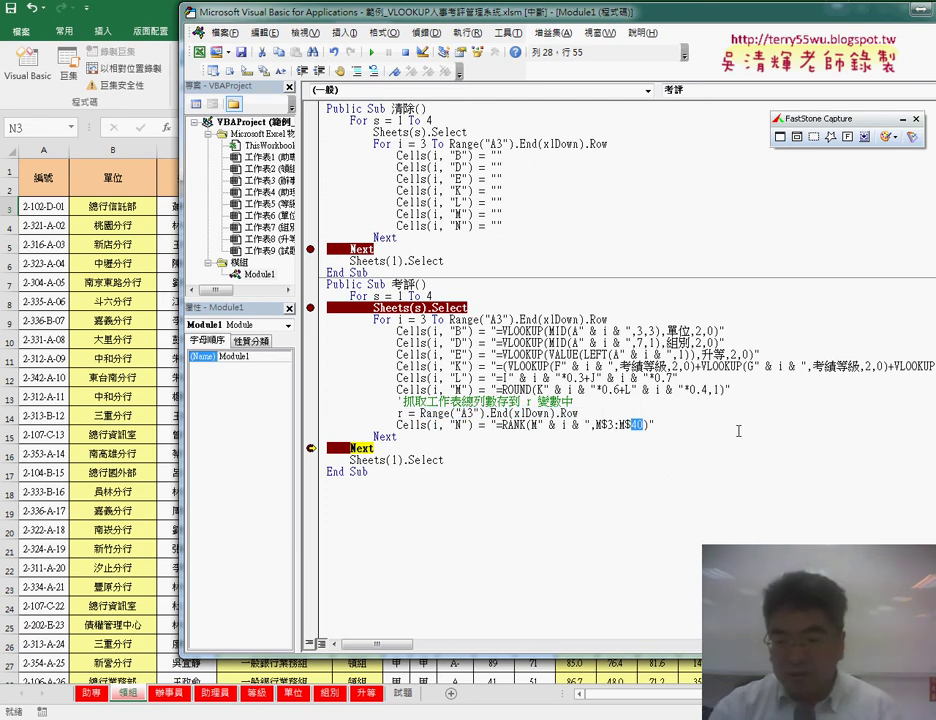
pyautogui.press('BackSpace')
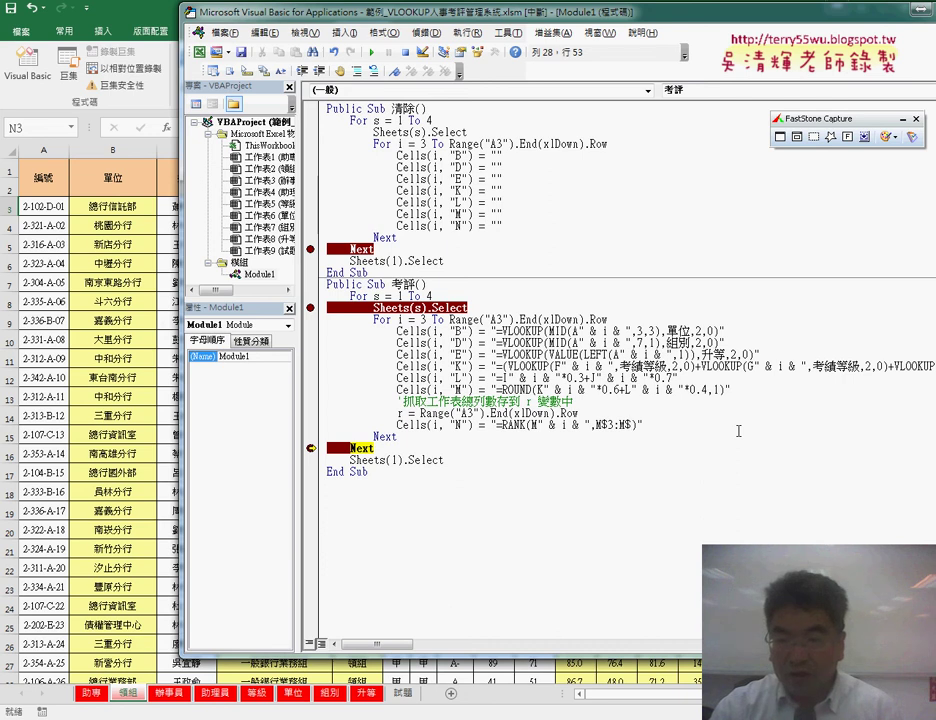
pyautogui.write('""')
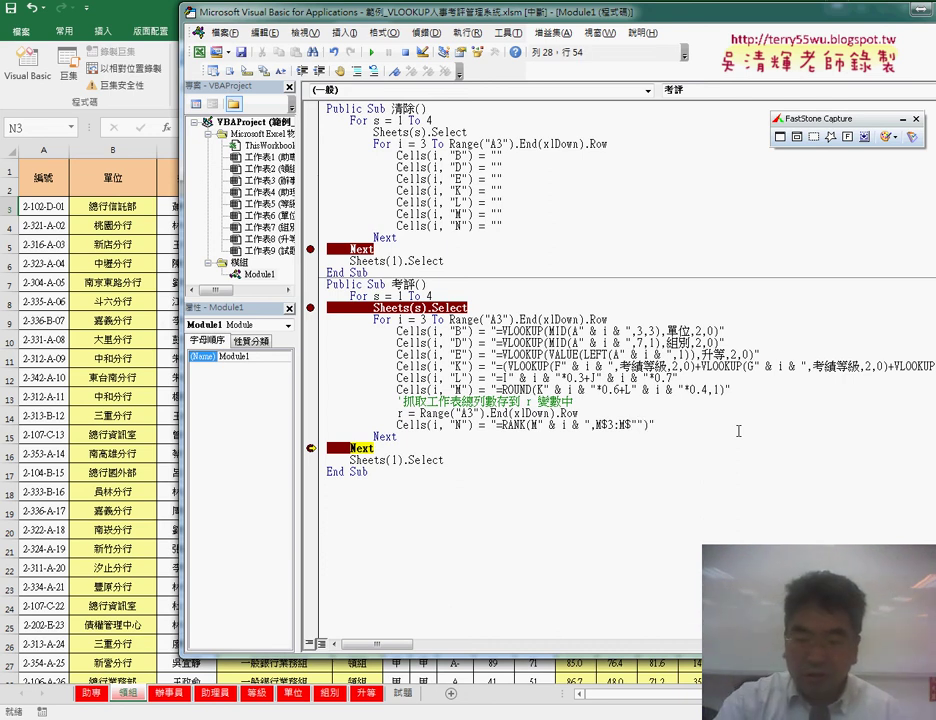
pyautogui.write('&')
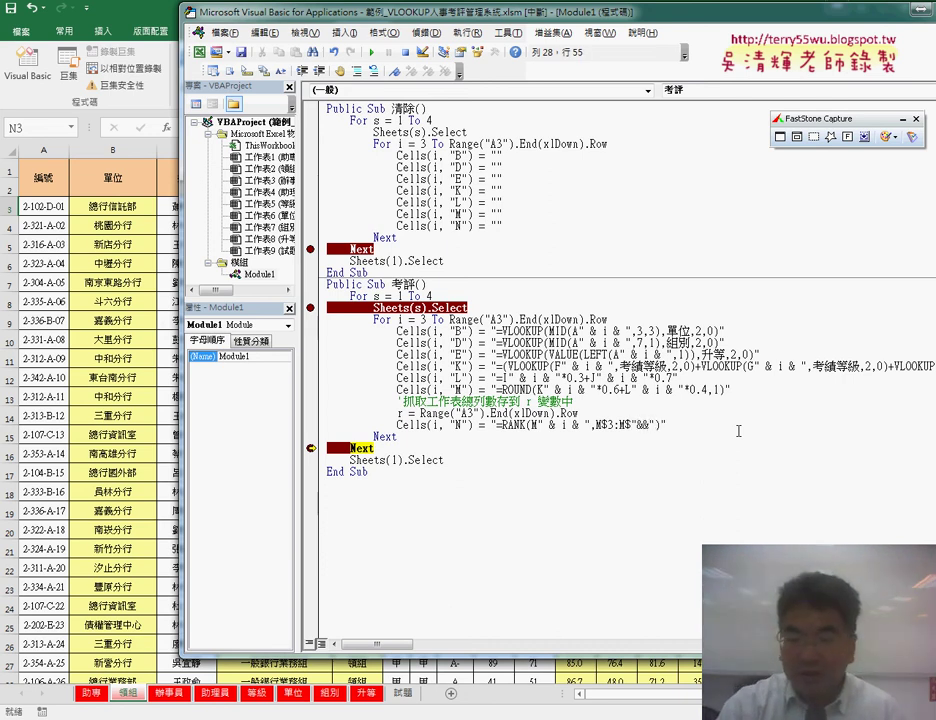
pyautogui.write('r')
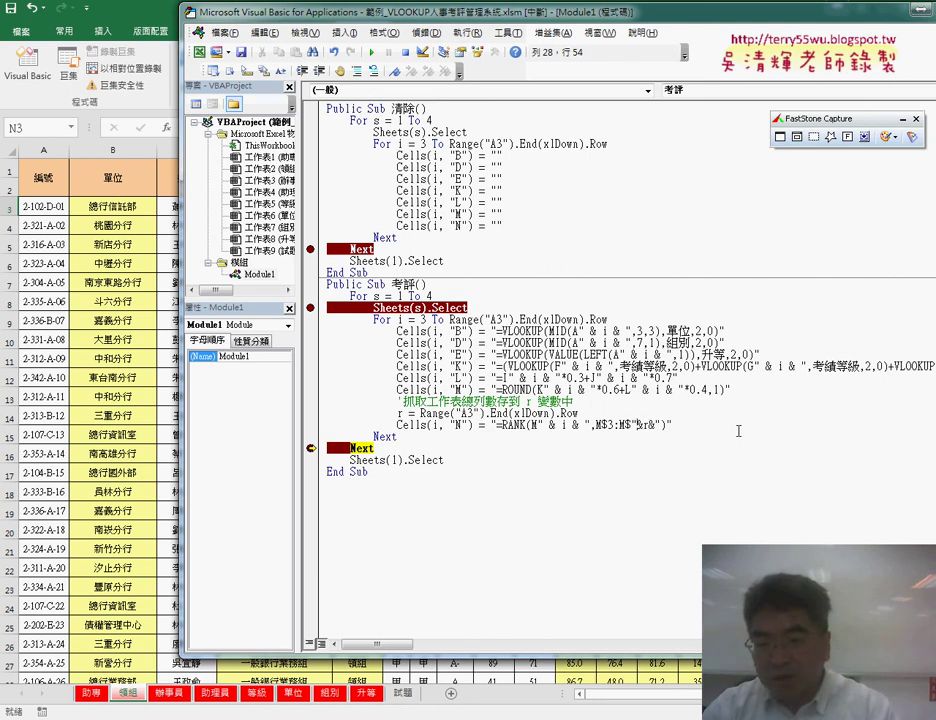
pyautogui.press('space')
pyautogui.press('Right')
pyautogui.press('space')
pyautogui.press('Right')
pyautogui.press('space')
pyautogui.press('Right')
pyautogui.press('space')
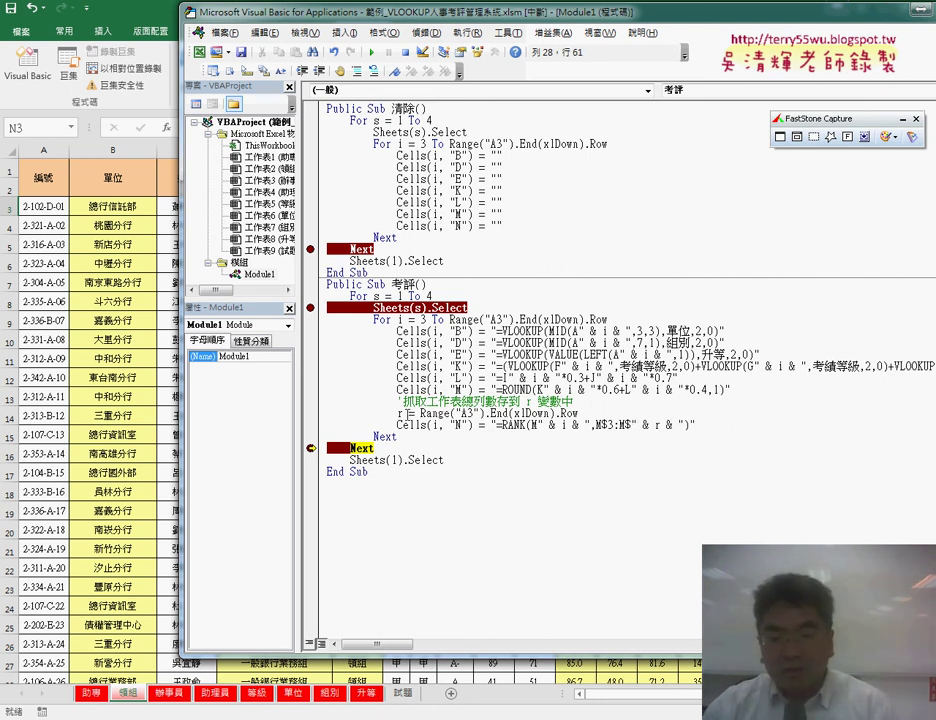
pyautogui.doubleClick(400, 413)
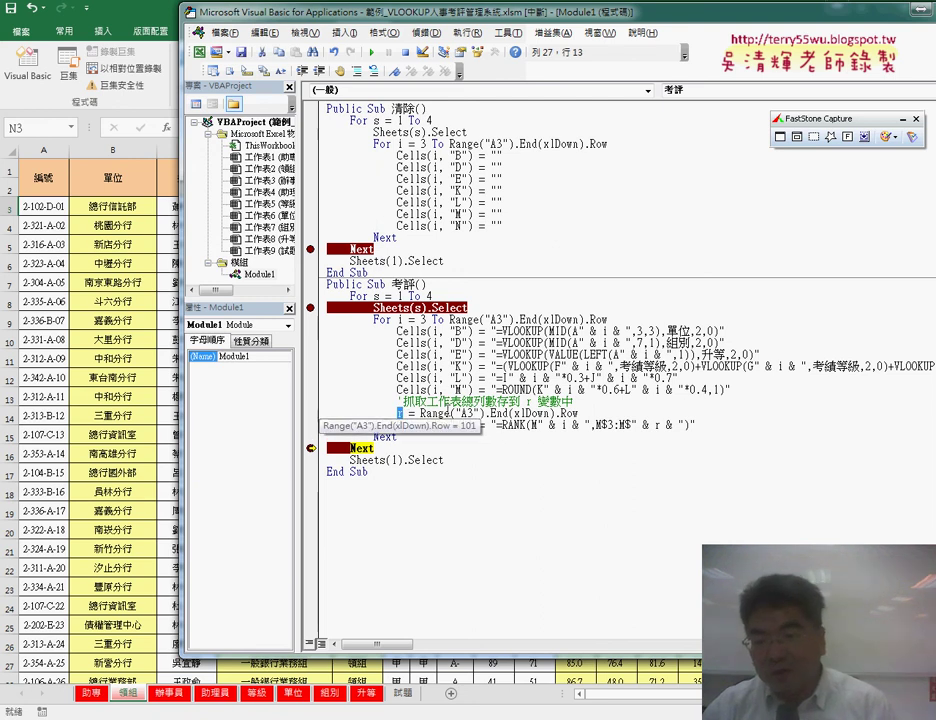
pyautogui.moveTo(629, 426); pyautogui.dragTo(676, 428)
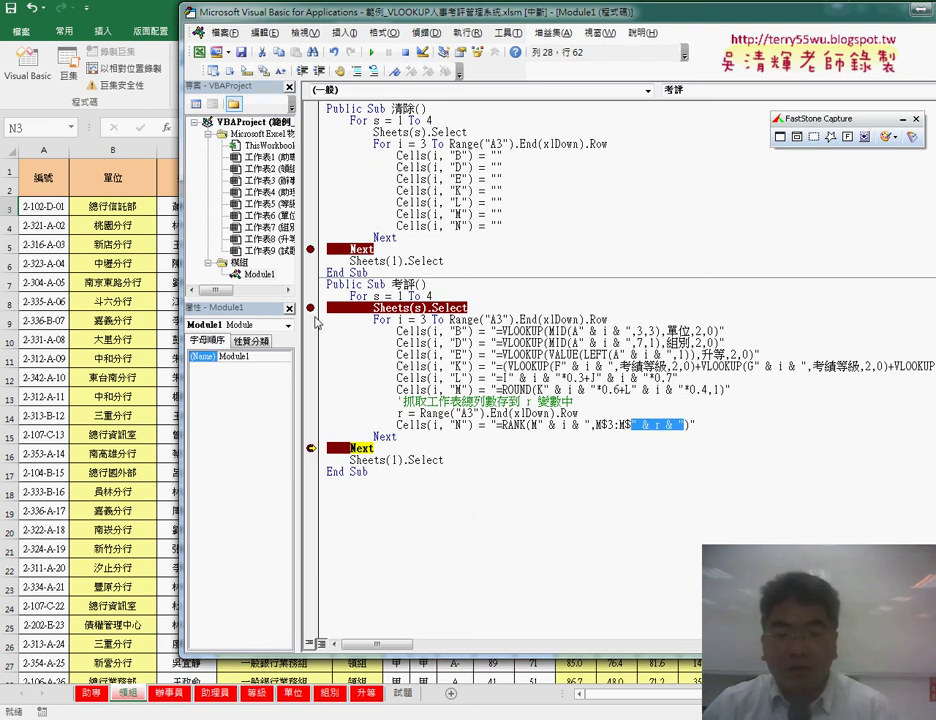
# Step: Remove all breakpoints from the 考評 and 清除 macros
pyautogui.click(312, 309)
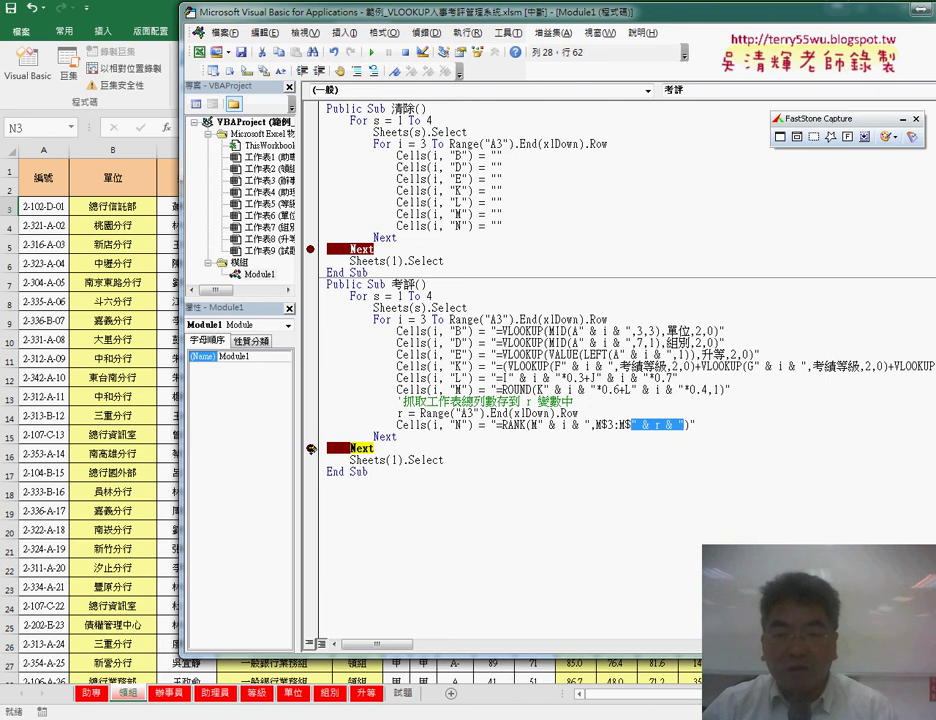
pyautogui.click(311, 436)
pyautogui.click(311, 439)
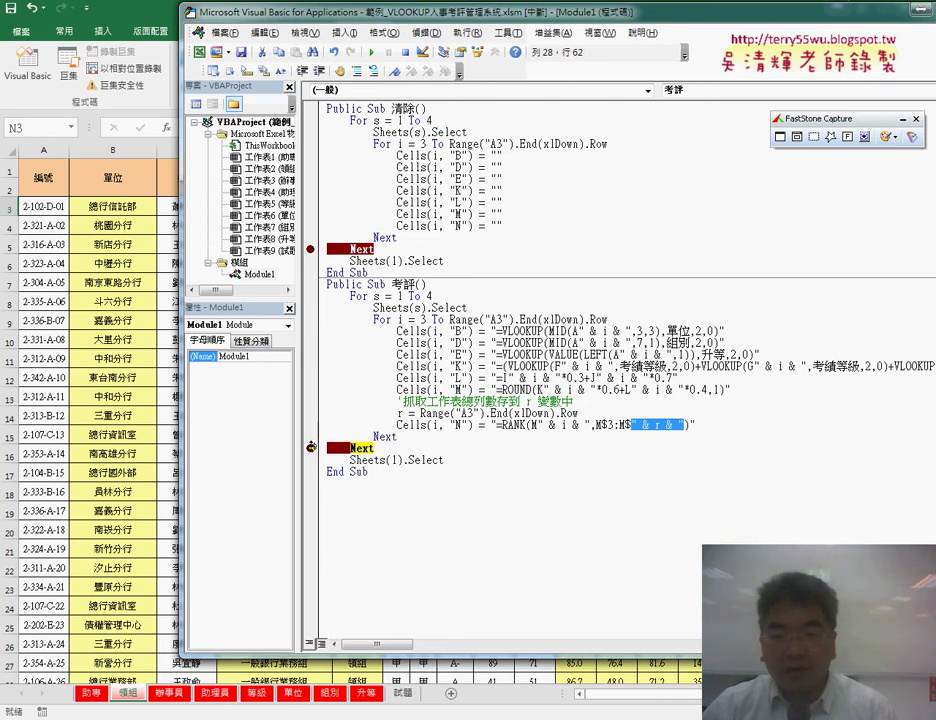
pyautogui.click(311, 448)
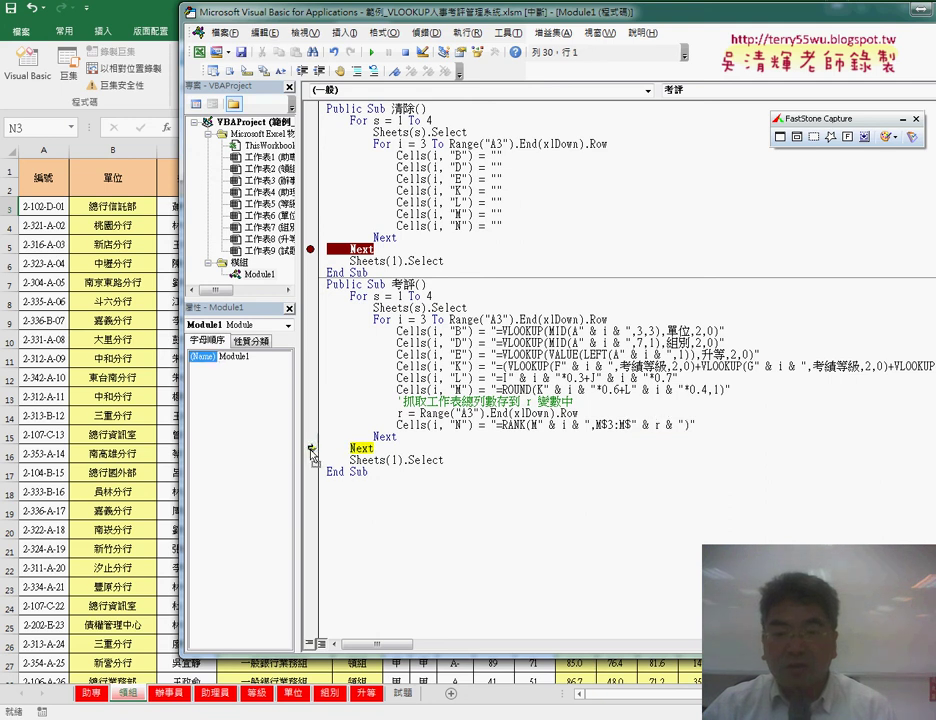
pyautogui.click(311, 249)
pyautogui.click(446, 212)
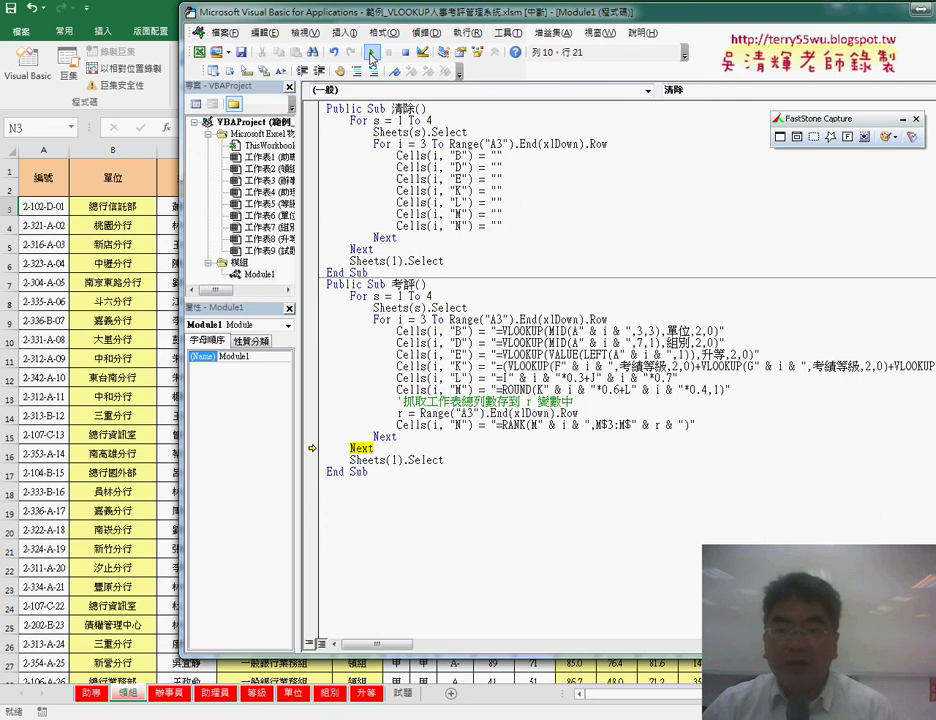
# Step: Let the paused macro finish, rerun 考評 with F5, and go back to the workbook
pyautogui.click(372, 53)
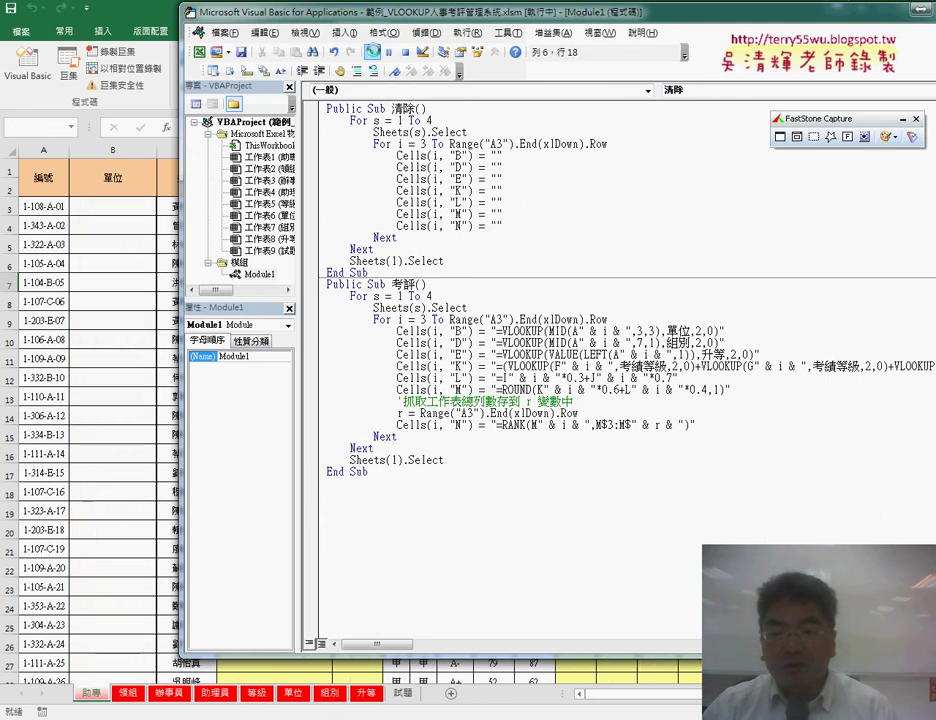
pyautogui.click(459, 354)
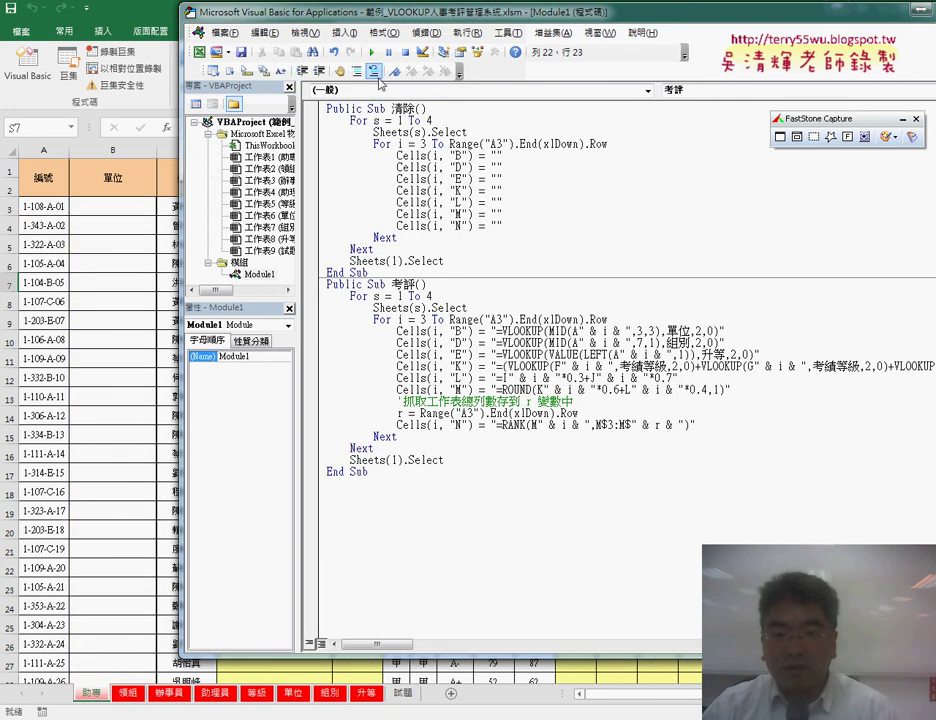
pyautogui.press('F5')
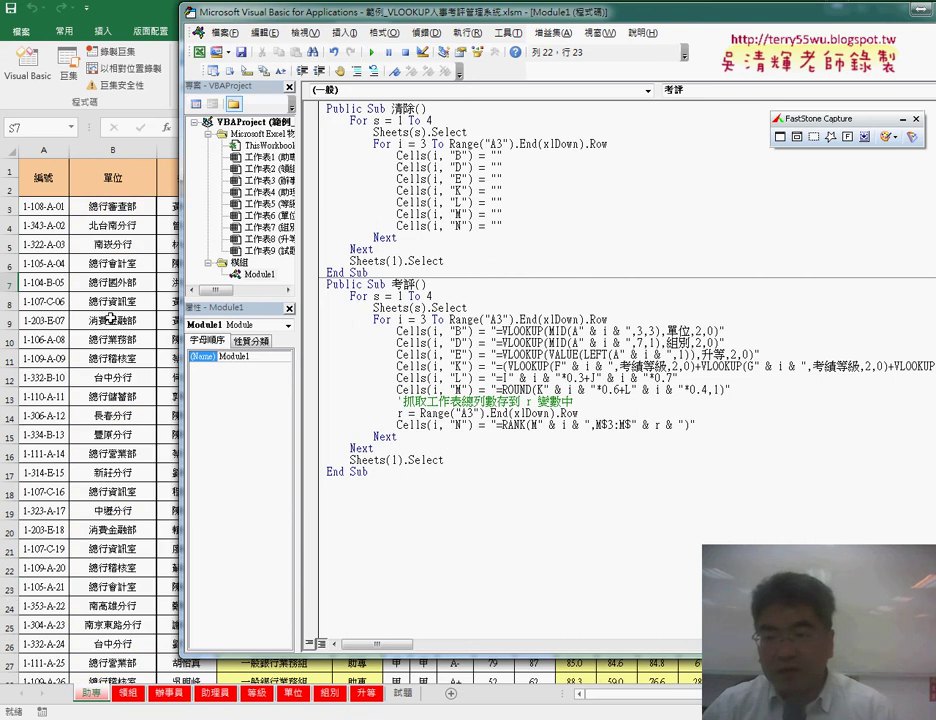
pyautogui.click(110, 318)
# Step: Check the RANK formulas in N3 on 助專 and N4 on 領組
pyautogui.click(692, 205)
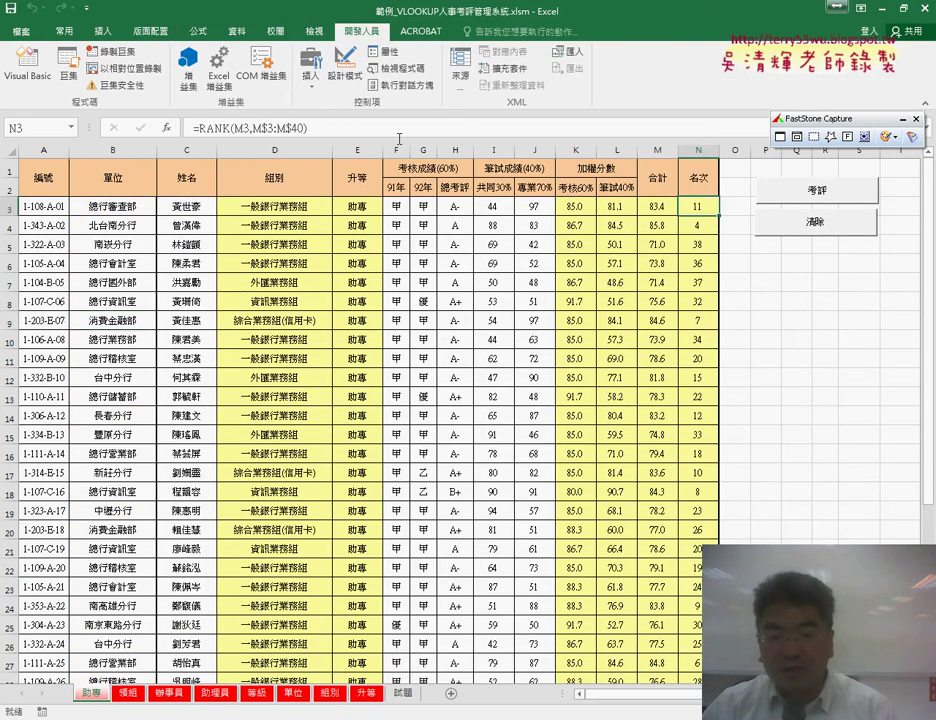
pyautogui.hotkey('ctrl', 'pagedown')
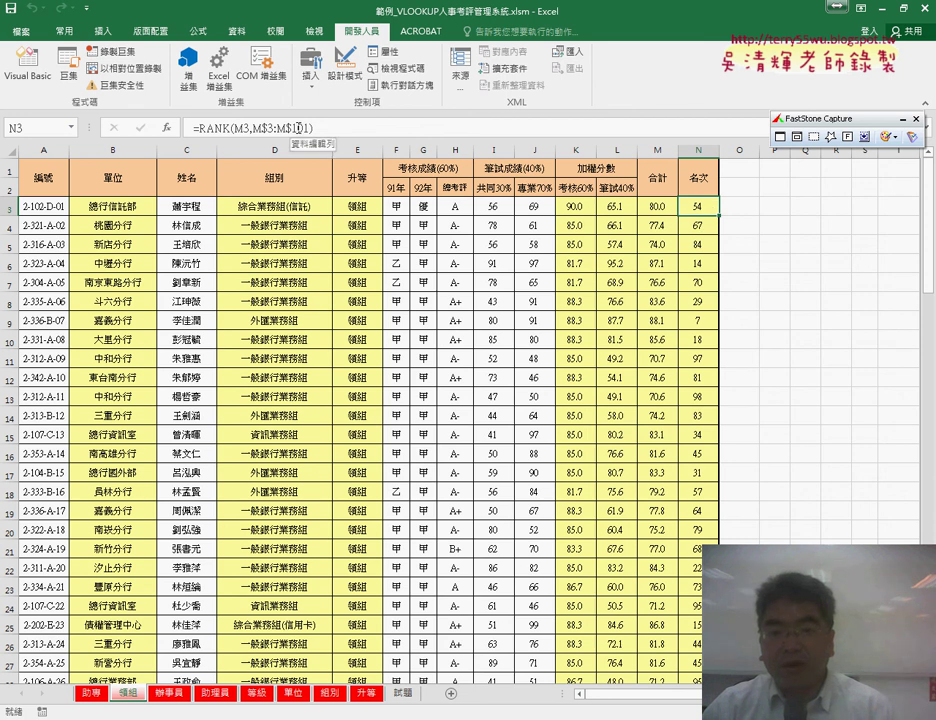
pyautogui.click(699, 229)
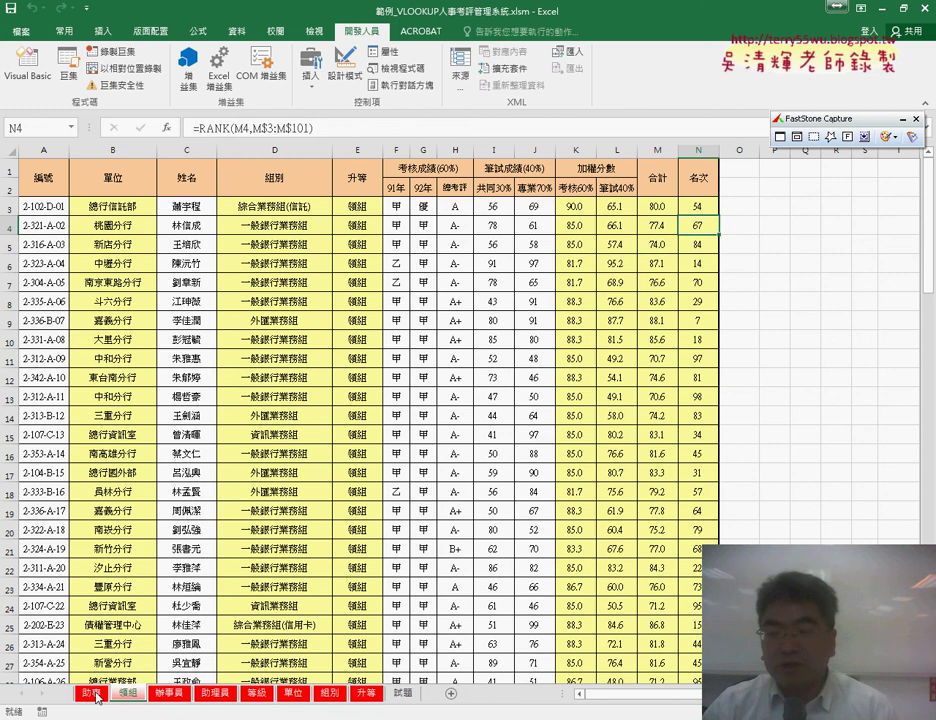
pyautogui.click(91, 693)
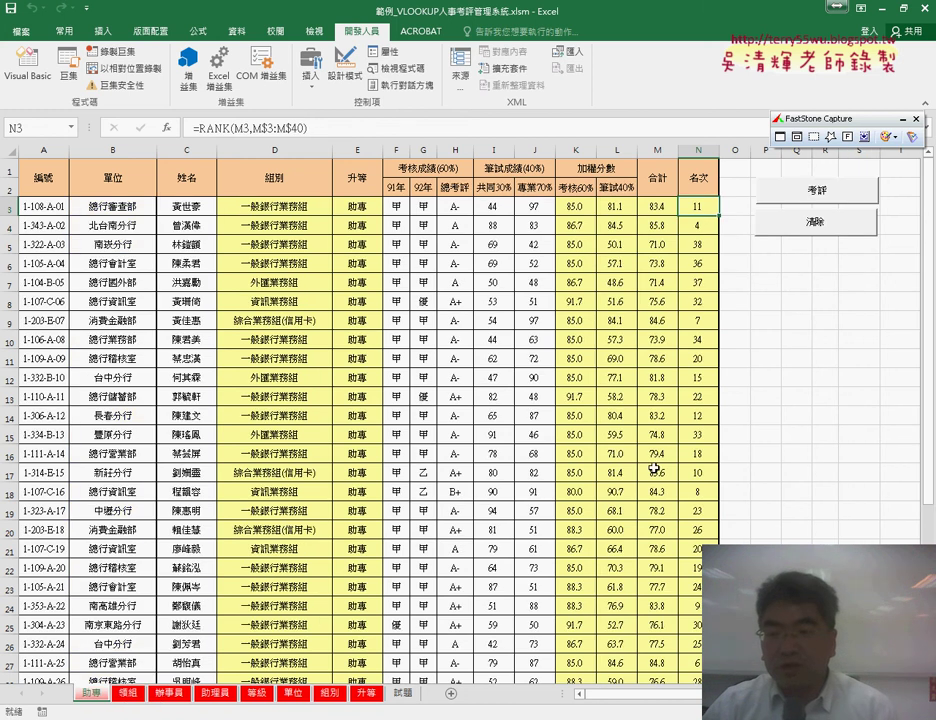
# Step: Run 清除 from the worksheet button and confirm the other sheets are emptied
pyautogui.click(815, 229)
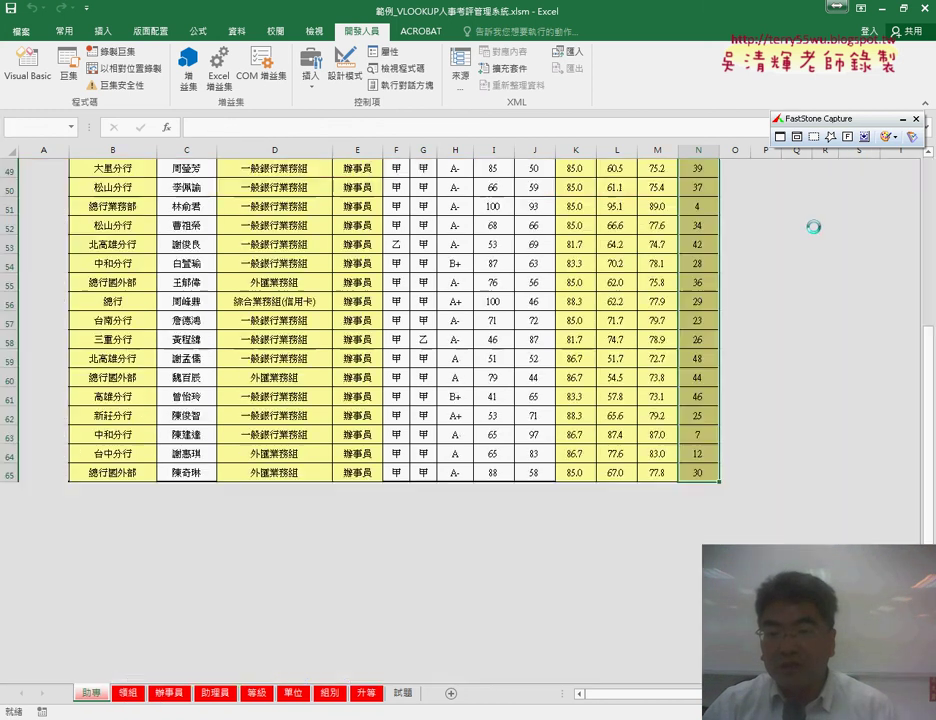
pyautogui.click(127, 693)
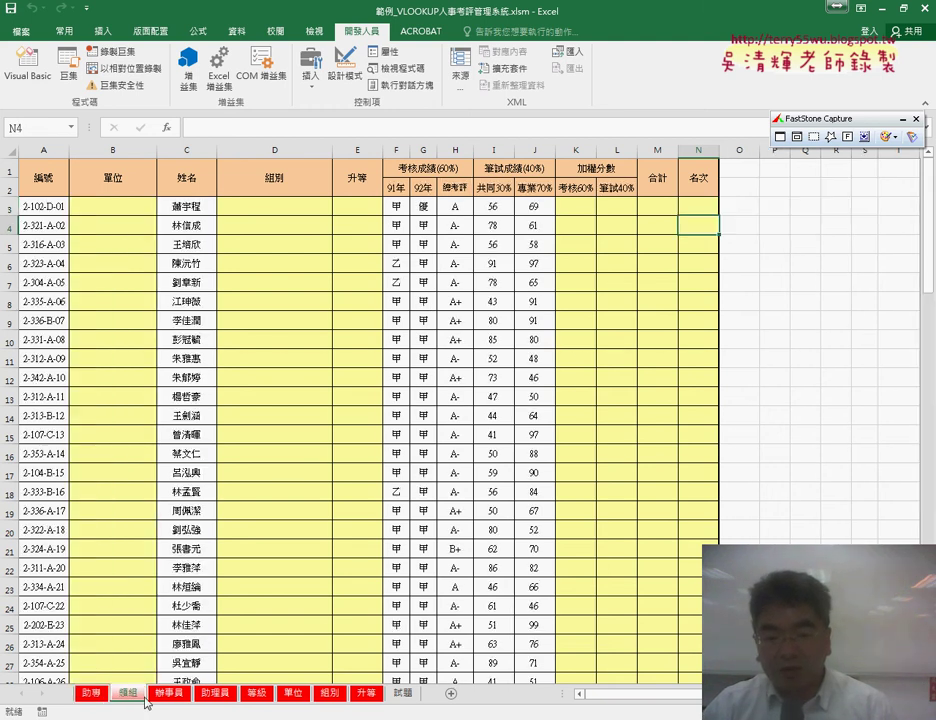
pyautogui.click(168, 693)
pyautogui.click(210, 693)
# Step: Refill results with the 考評 button, clear them again, and rerun 考評
pyautogui.click(91, 693)
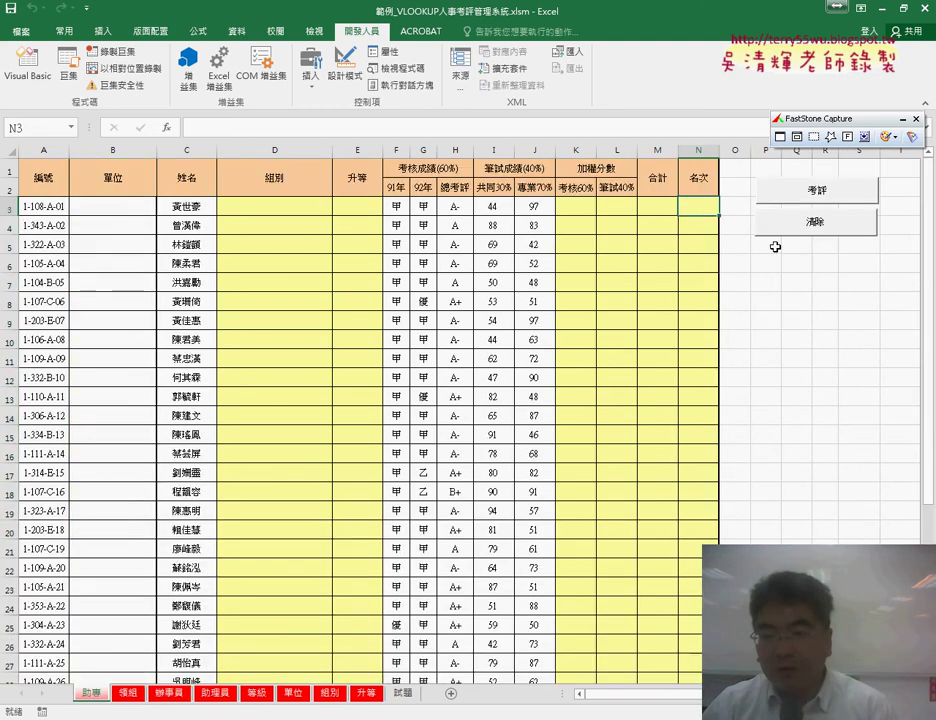
pyautogui.click(799, 195)
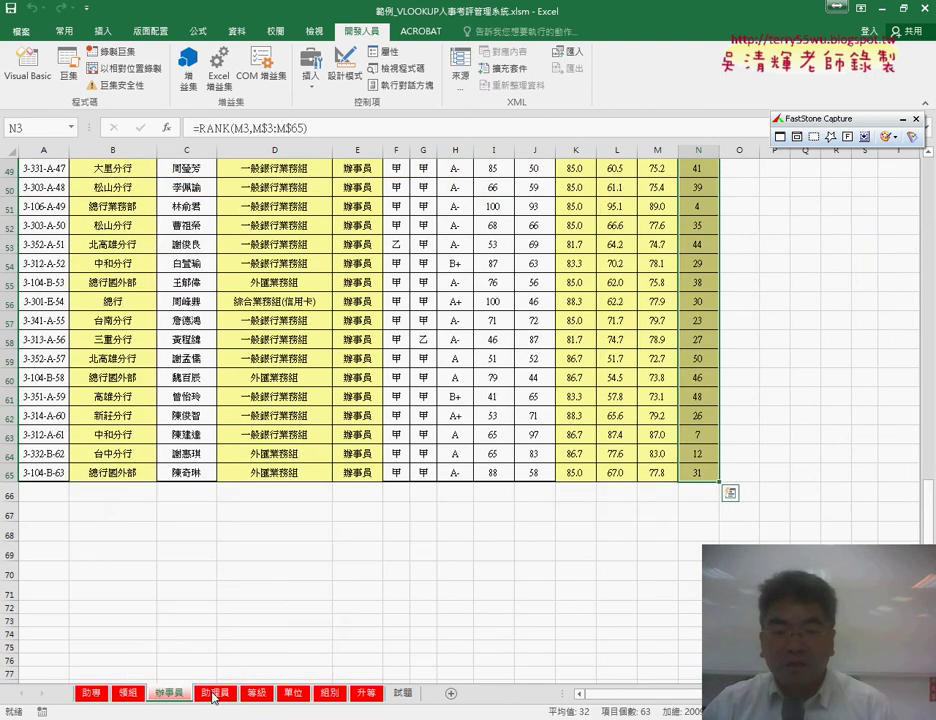
pyautogui.click(88, 695)
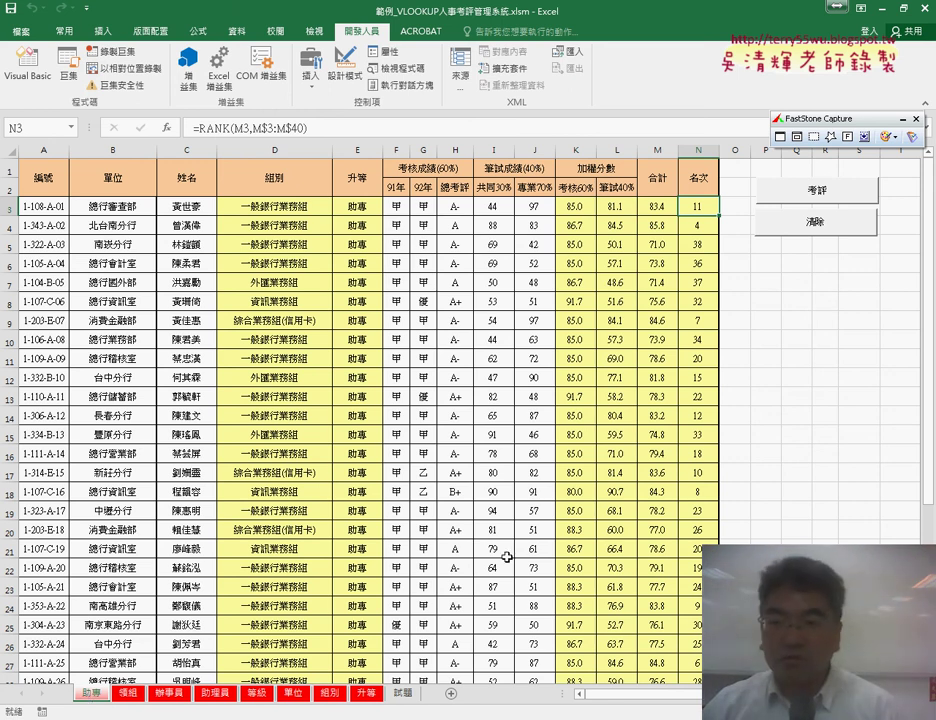
pyautogui.click(778, 230)
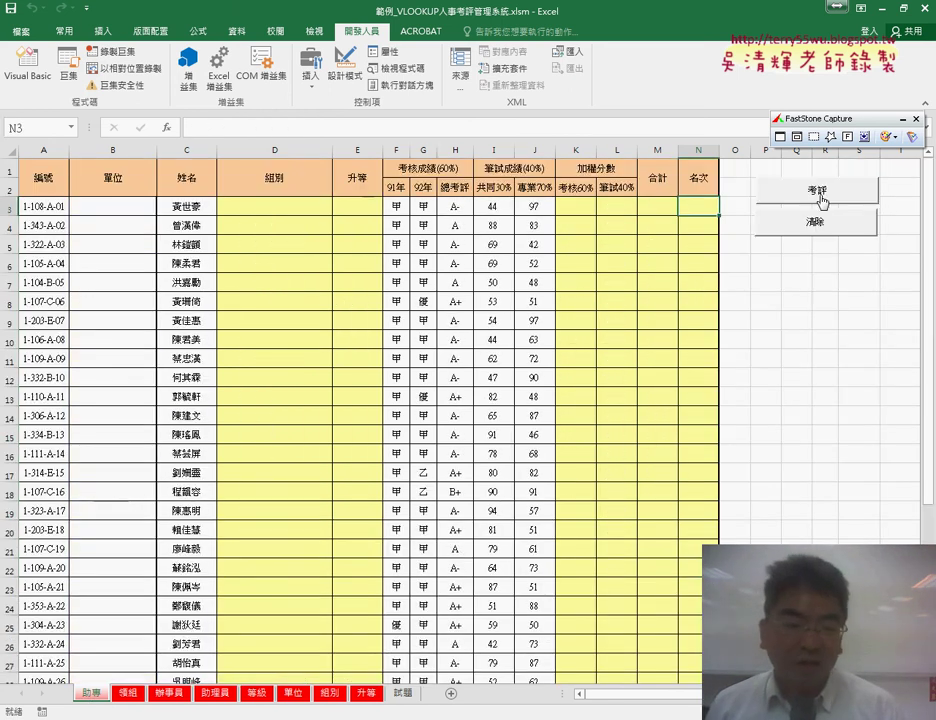
pyautogui.click(819, 193)
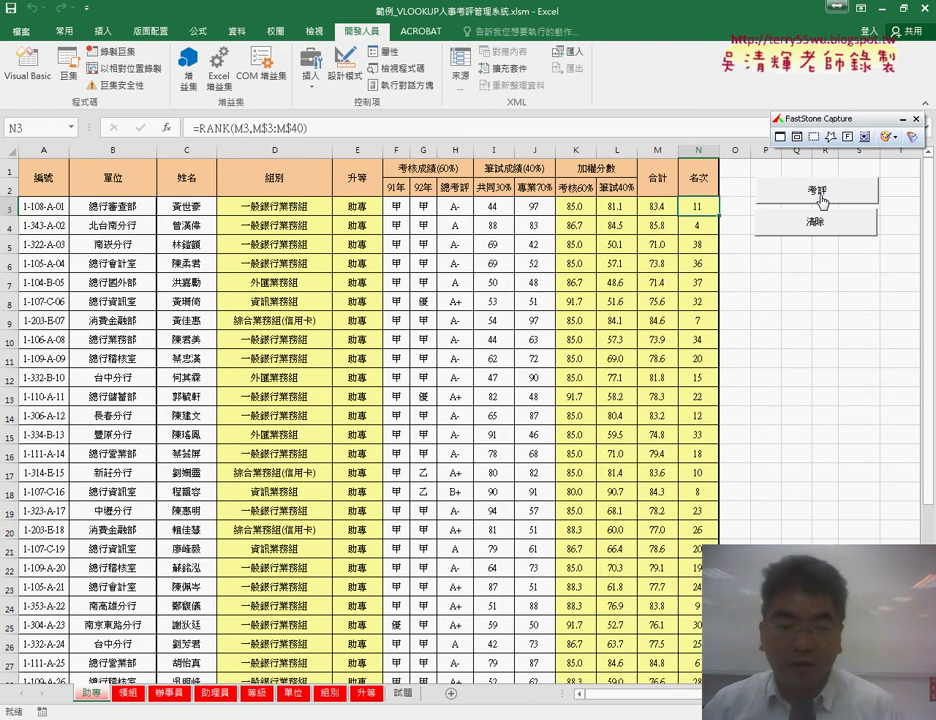
# Step: Switch to the Google Docs code notes and scroll up to the 清除 code box
pyautogui.hotkey('alt', 'Tab')
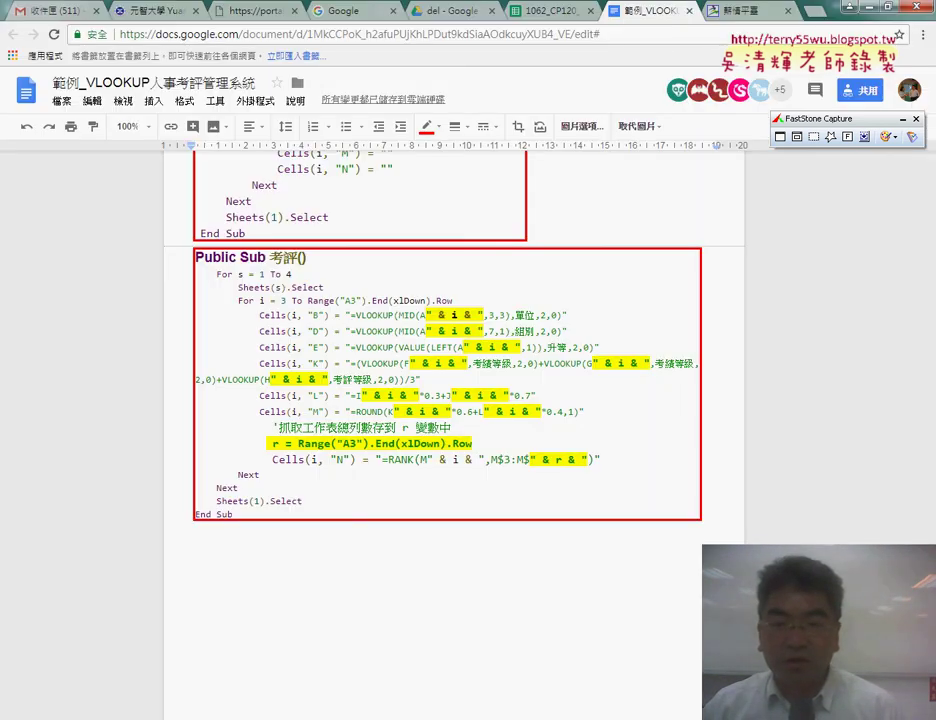
pyautogui.scroll(3, 391, 492)
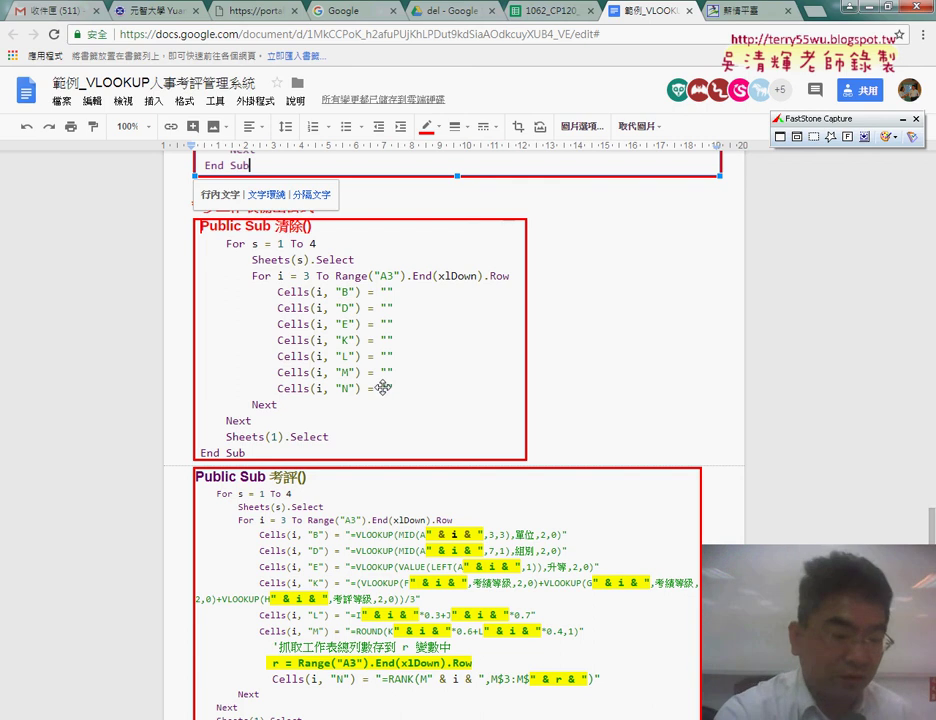